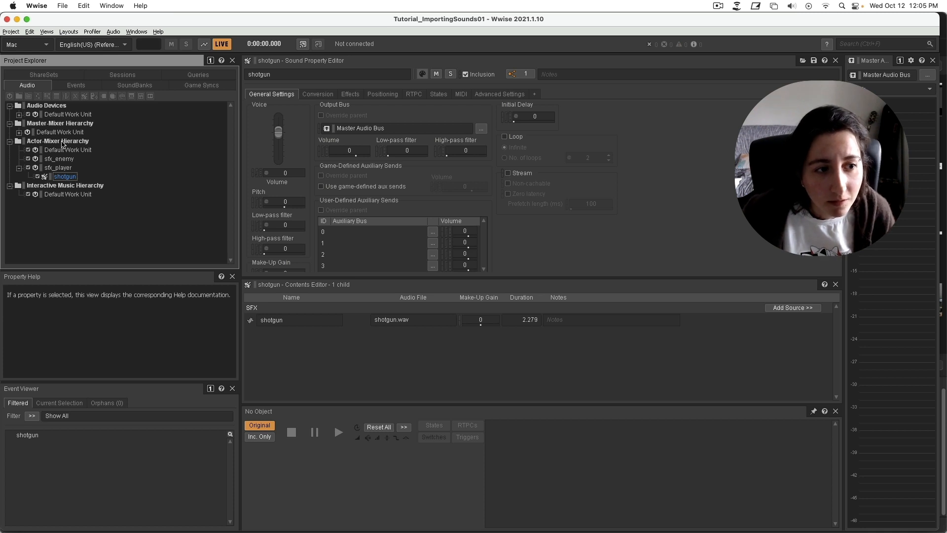
- Open the Audio File Importer for the sfx_player work unit and add the footsteps folder from Sounds/Sfx
{"action": "left_click", "coordinate": [65, 168]}
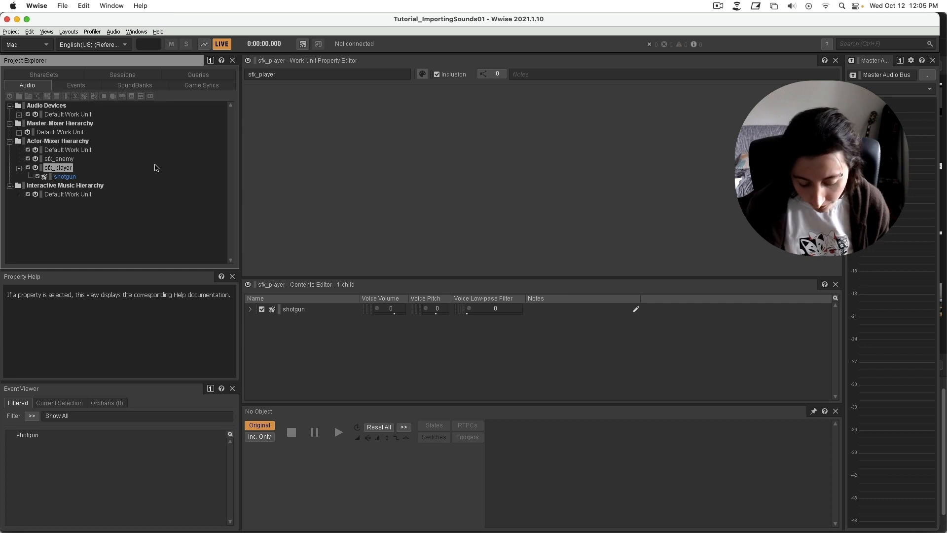
{"action": "key", "text": "shift+i"}
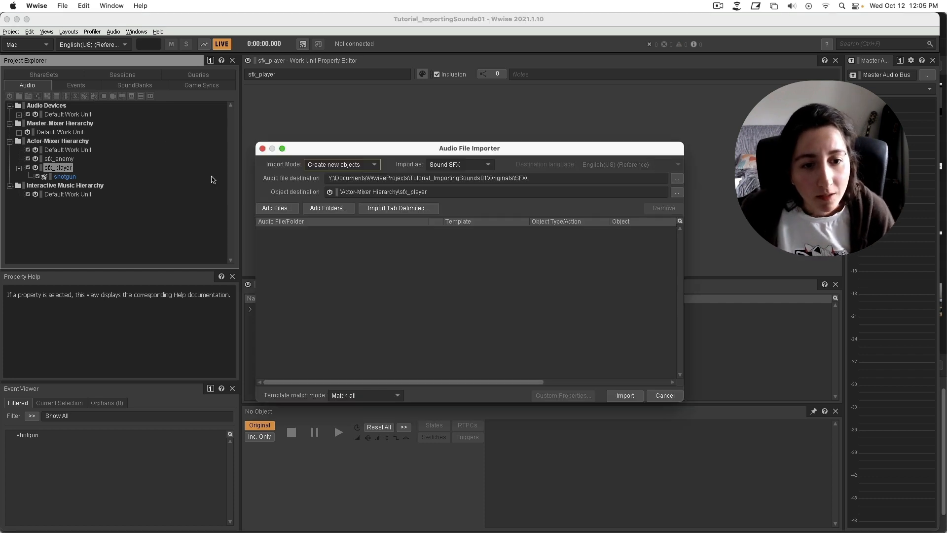
{"action": "left_click", "coordinate": [328, 207]}
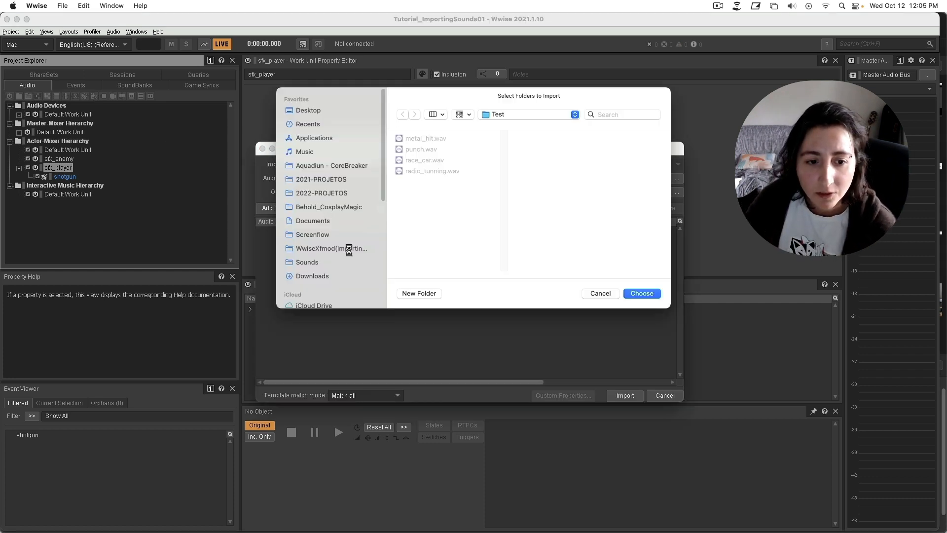
{"action": "left_click", "coordinate": [339, 263]}
{"action": "left_click", "coordinate": [427, 159]}
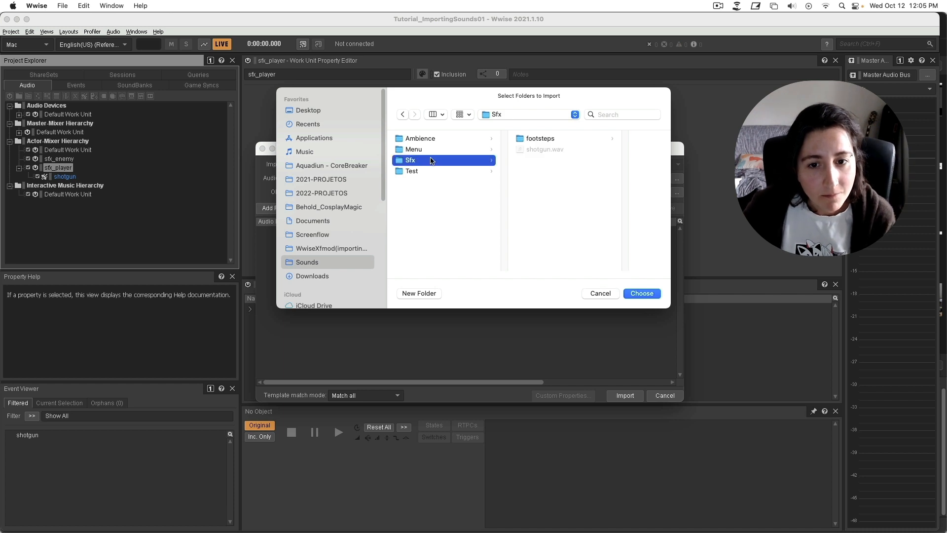
{"action": "left_click", "coordinate": [547, 140]}
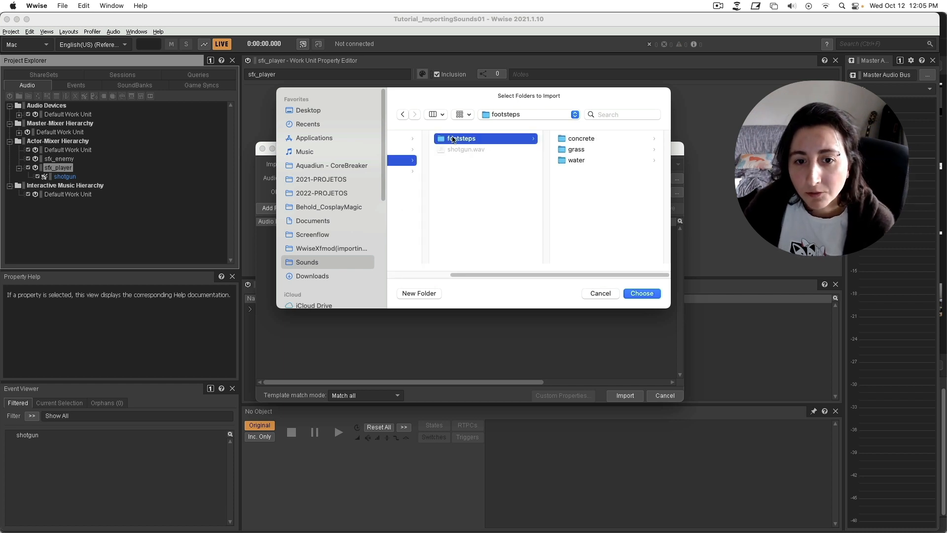
{"action": "left_click", "coordinate": [655, 295]}
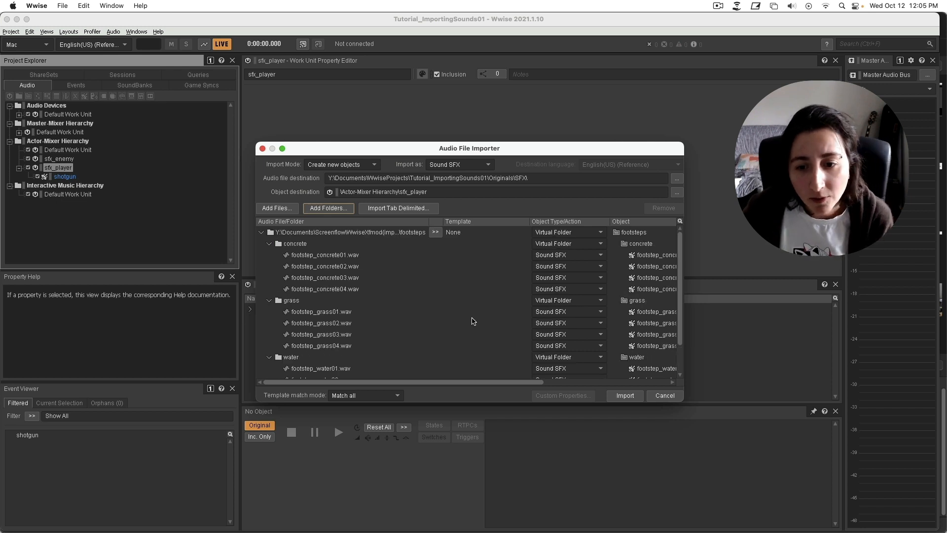
- Import footsteps as a Switch Container with concrete, grass and water as Random Containers, replacing the audio files already in Originals
{"action": "left_click", "coordinate": [592, 237]}
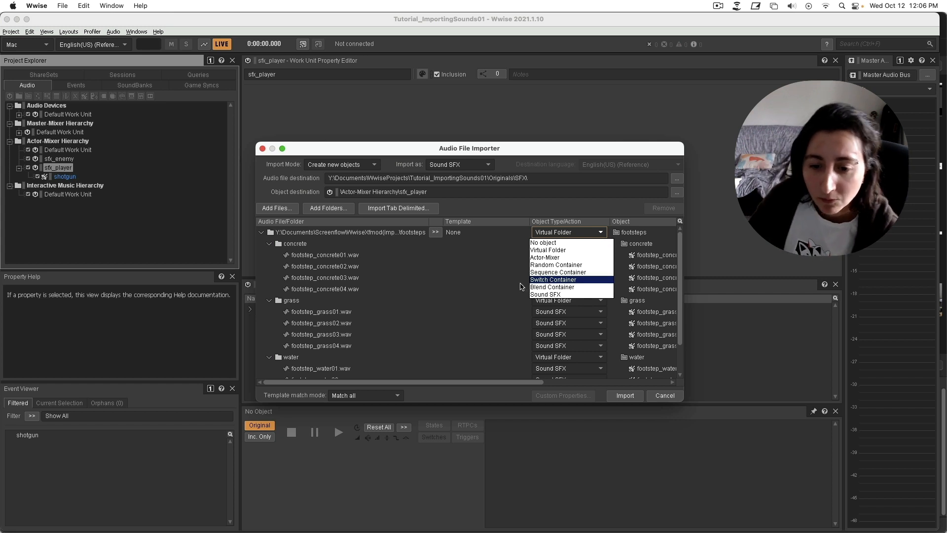
{"action": "left_click", "coordinate": [546, 280]}
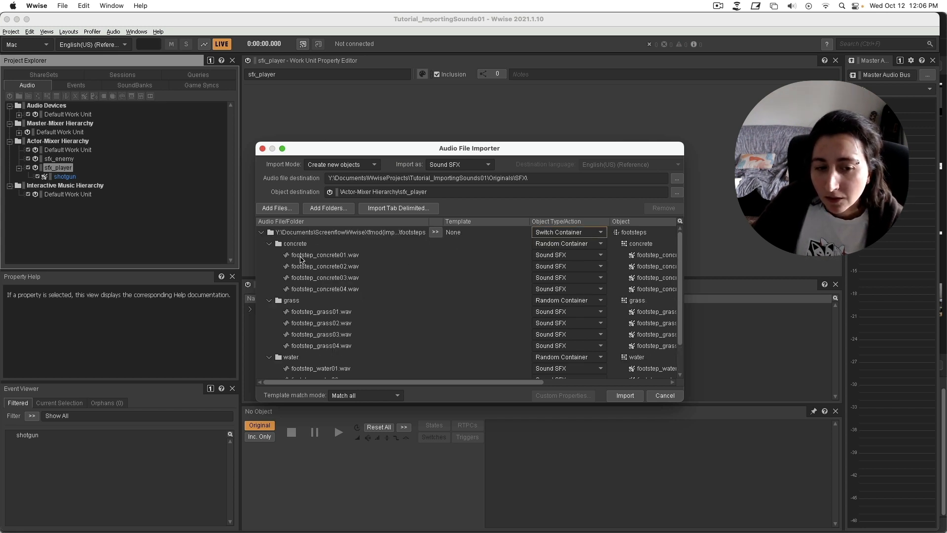
{"action": "scroll", "coordinate": [299, 313], "scroll_direction": "down", "scroll_amount": 3}
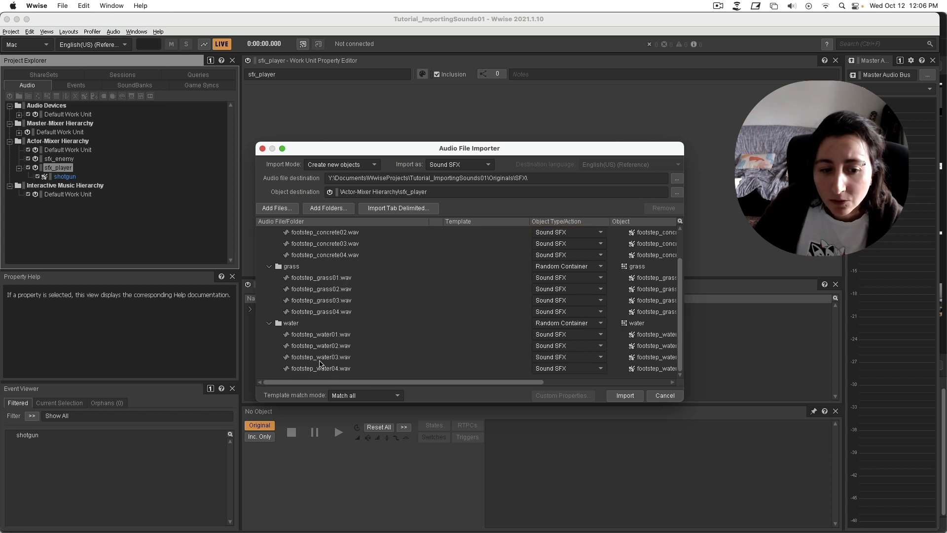
{"action": "scroll", "coordinate": [580, 330], "scroll_direction": "up", "scroll_amount": 3}
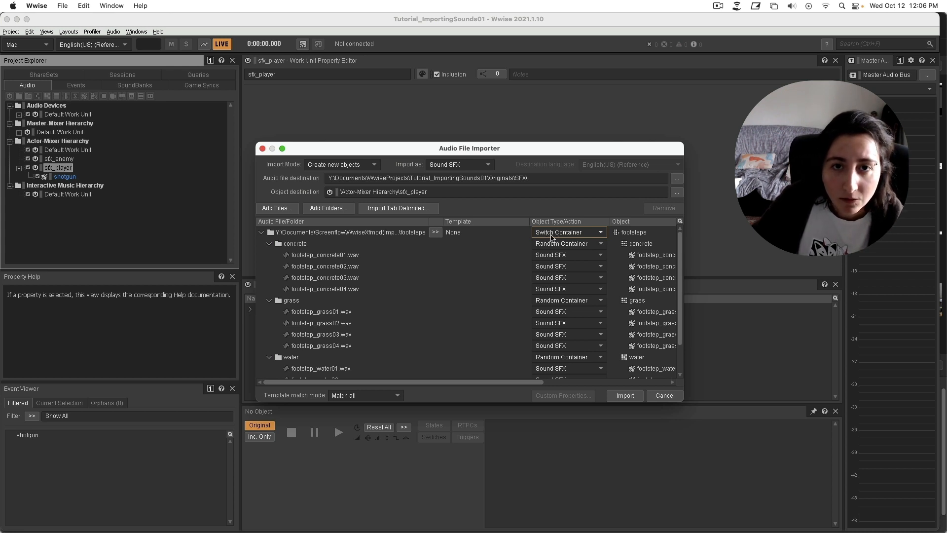
{"action": "left_click", "coordinate": [625, 396]}
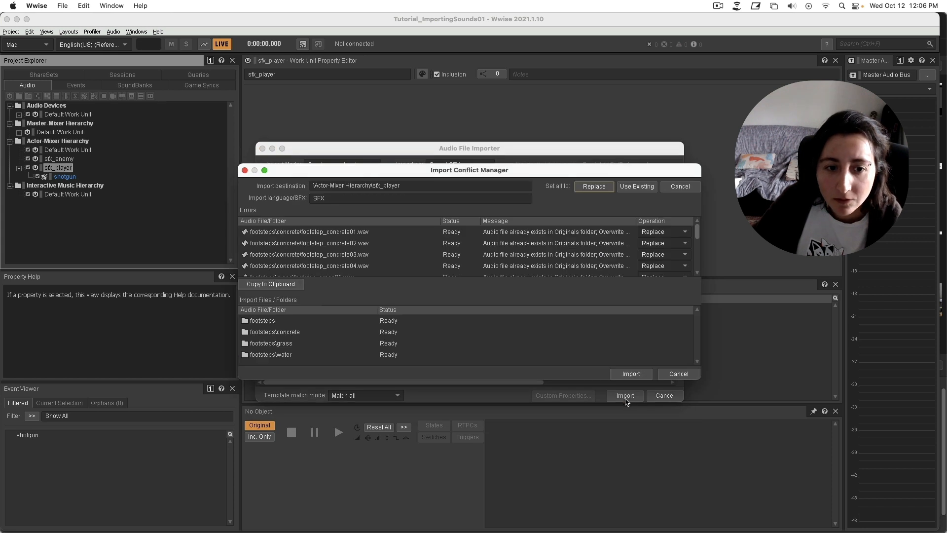
{"action": "left_click", "coordinate": [629, 374]}
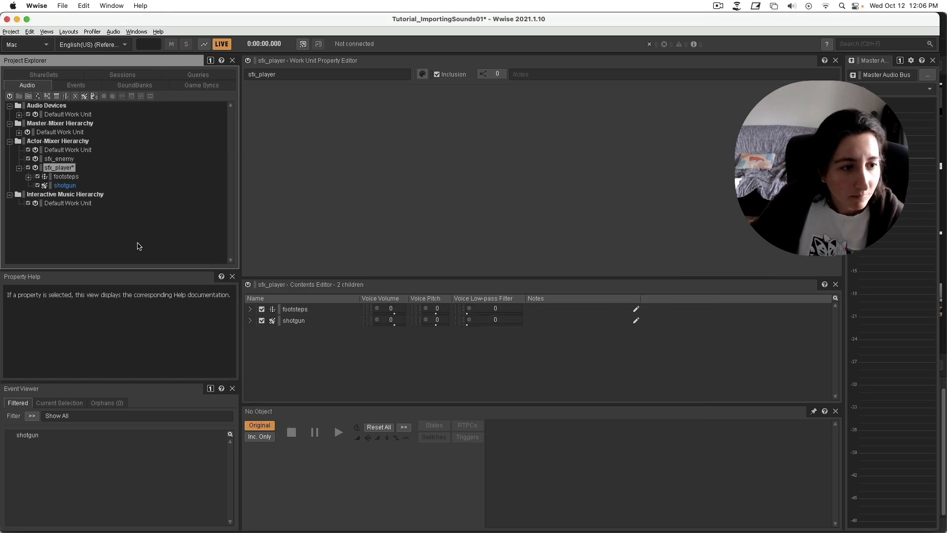
- Expand the imported footsteps container and inspect it along with its concrete, grass and water child containers
{"action": "left_click", "coordinate": [28, 177]}
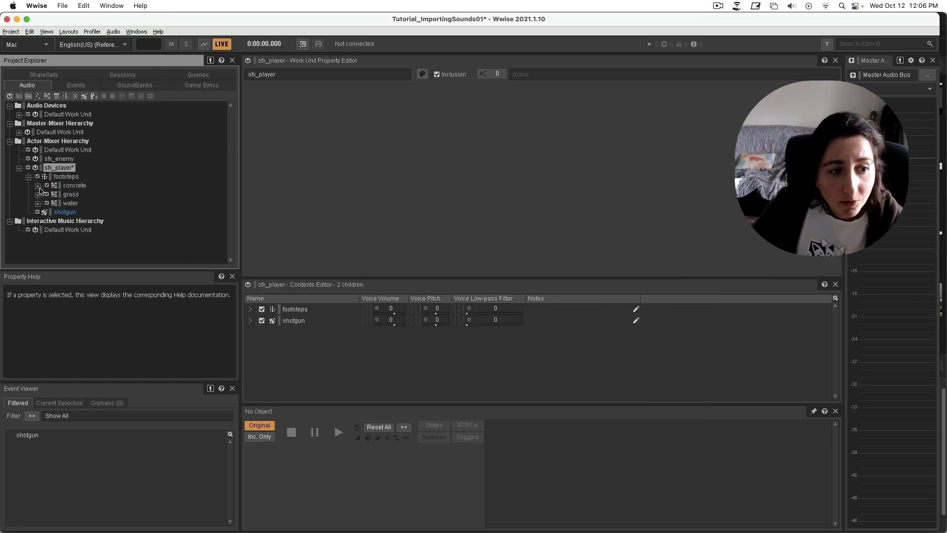
{"action": "left_click", "coordinate": [66, 177]}
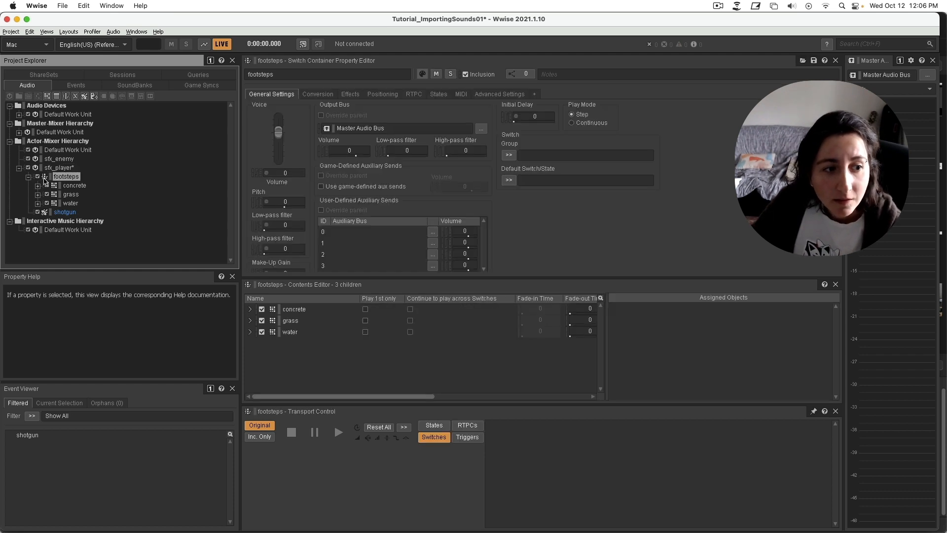
{"action": "left_click", "coordinate": [74, 186]}
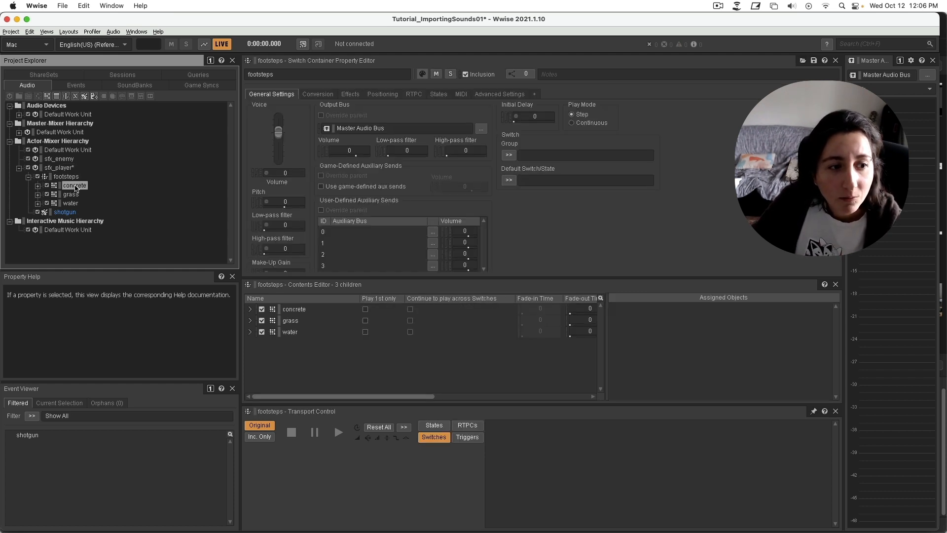
{"action": "left_click", "coordinate": [73, 195]}
{"action": "left_click", "coordinate": [72, 203]}
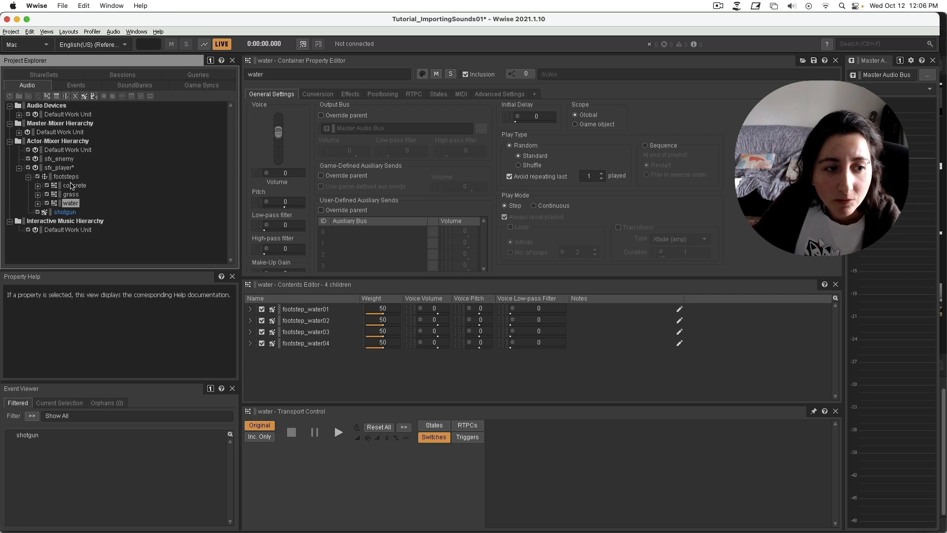
- Expand the concrete random container and play it several times to audition its footstep variations
{"action": "left_click", "coordinate": [73, 186]}
{"action": "left_click", "coordinate": [38, 187]}
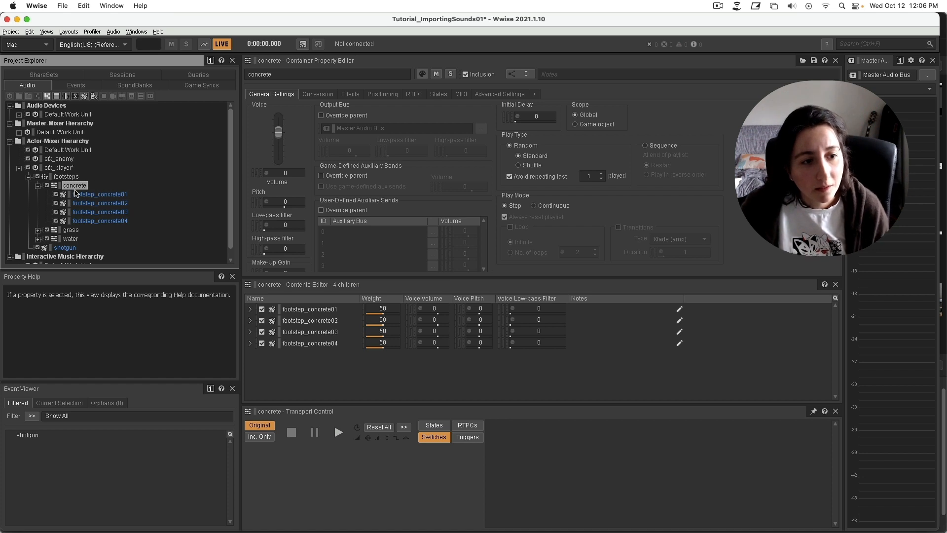
{"action": "left_click", "coordinate": [338, 432]}
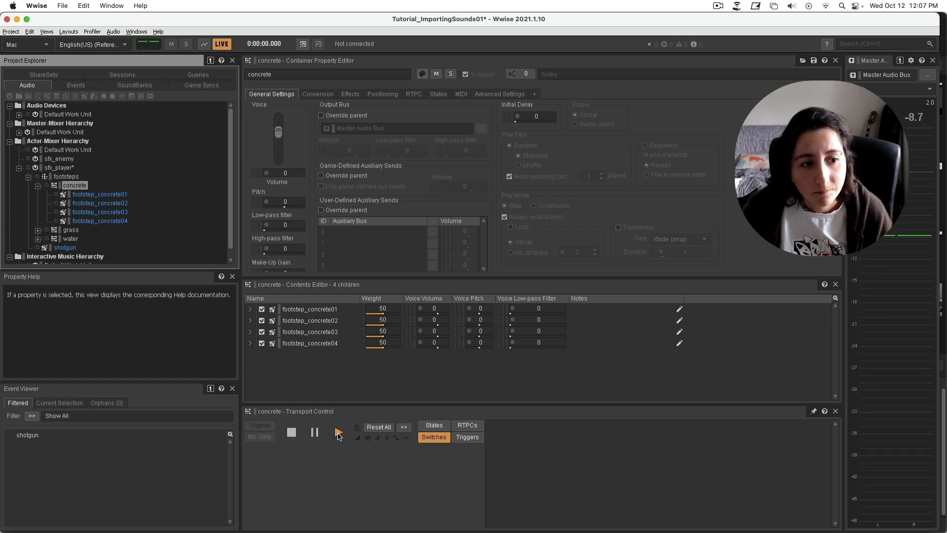
{"action": "left_click", "coordinate": [338, 433]}
{"action": "left_click", "coordinate": [338, 432]}
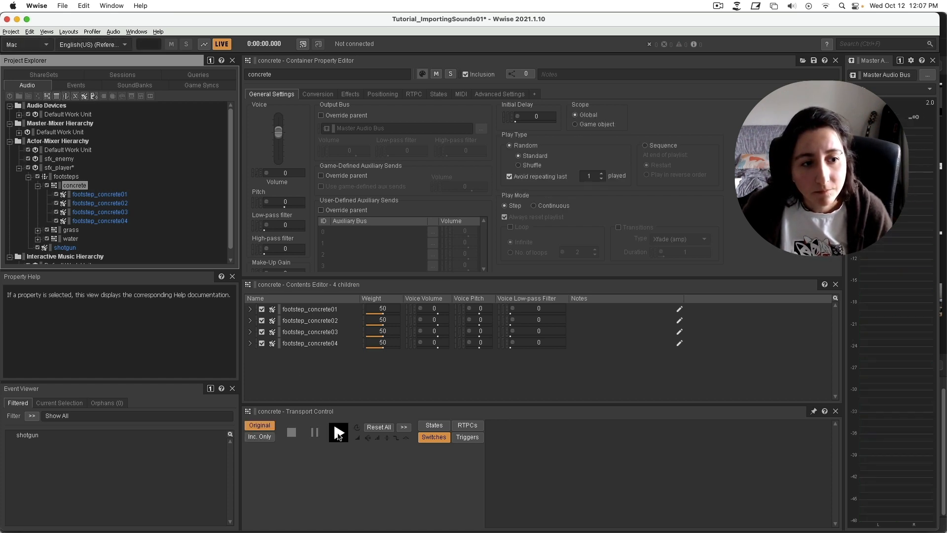
{"action": "left_click", "coordinate": [338, 432]}
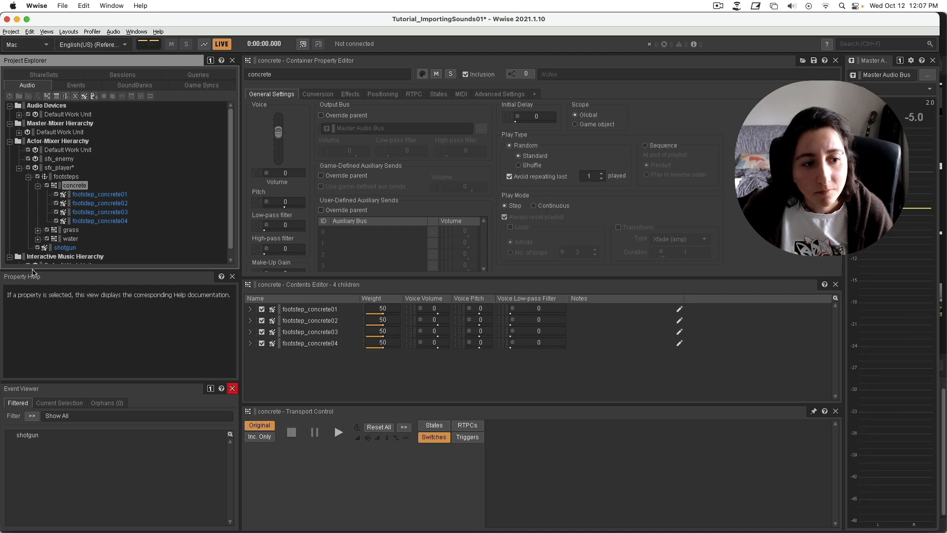
- Expand the grass random container and play it several times to audition its footstep variations
{"action": "left_click", "coordinate": [49, 229]}
{"action": "left_click", "coordinate": [37, 229]}
{"action": "scroll", "coordinate": [121, 237], "scroll_direction": "down", "scroll_amount": 3}
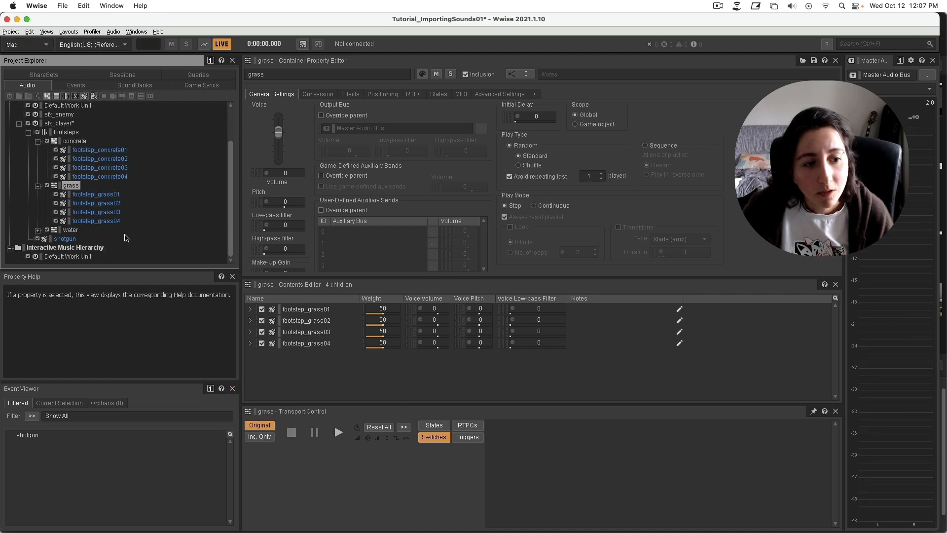
{"action": "left_click", "coordinate": [338, 432]}
{"action": "left_click", "coordinate": [339, 433]}
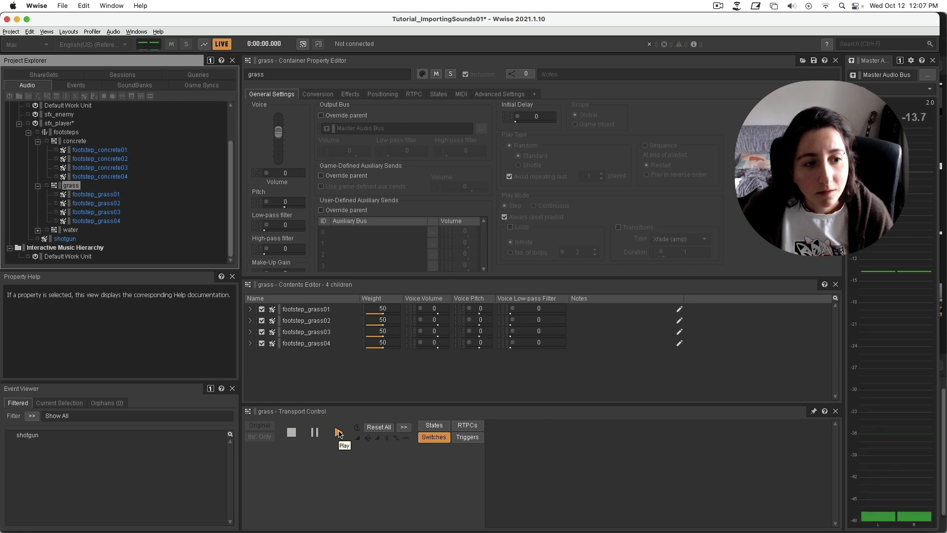
{"action": "left_click", "coordinate": [338, 432]}
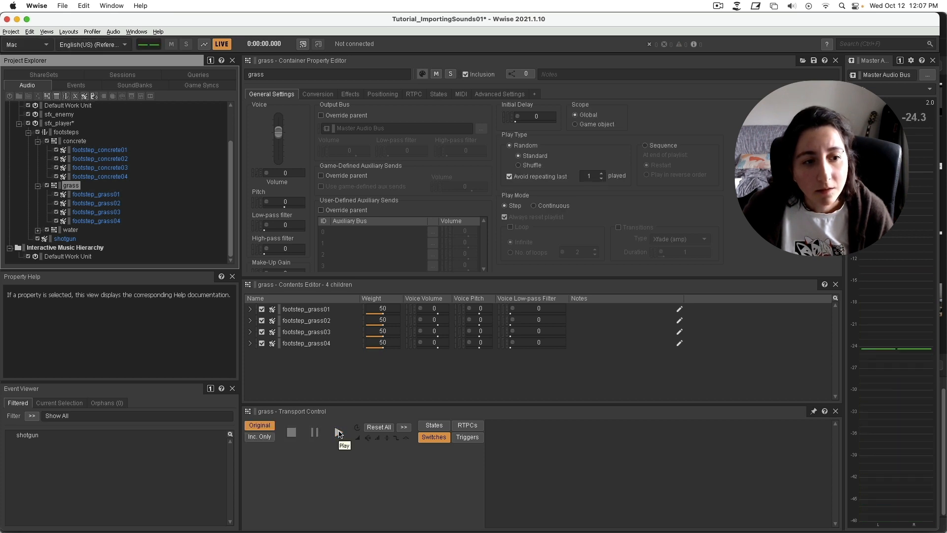
{"action": "left_click", "coordinate": [339, 433]}
- Expand the water random container and play it several times to audition its footstep variations
{"action": "left_click", "coordinate": [37, 231]}
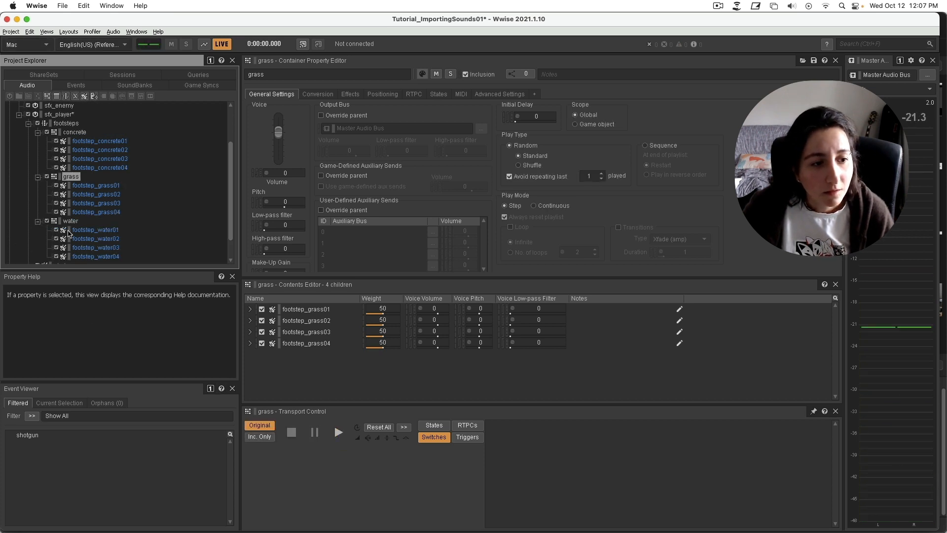
{"action": "left_click", "coordinate": [70, 221]}
{"action": "left_click", "coordinate": [339, 433]}
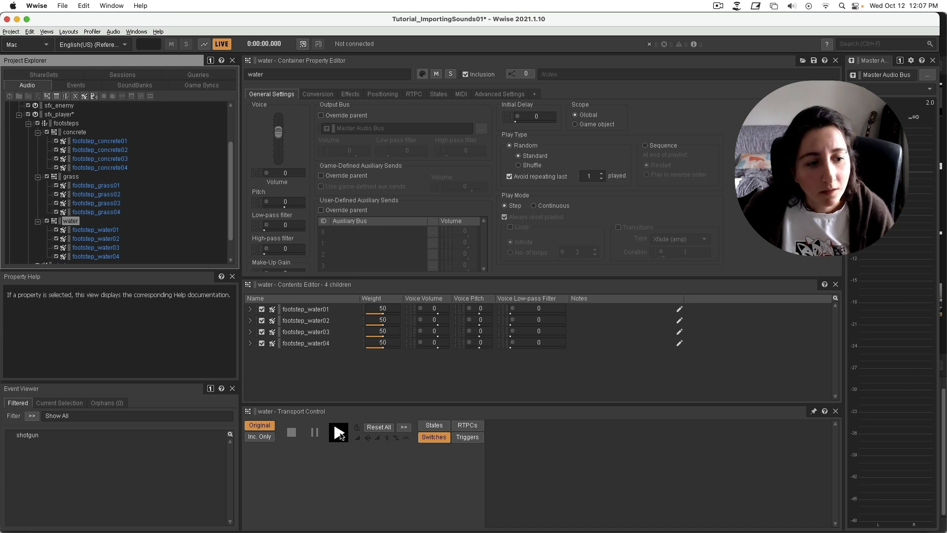
{"action": "left_click", "coordinate": [339, 433]}
{"action": "left_click", "coordinate": [339, 433]}
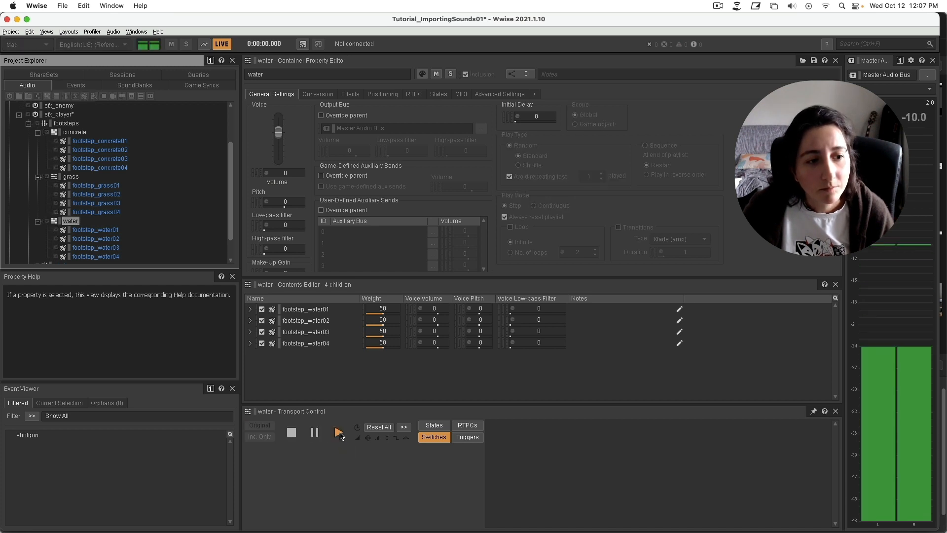
{"action": "left_click", "coordinate": [338, 432]}
- Check the Random play type settings of the concrete, grass and water containers
{"action": "left_click", "coordinate": [509, 145]}
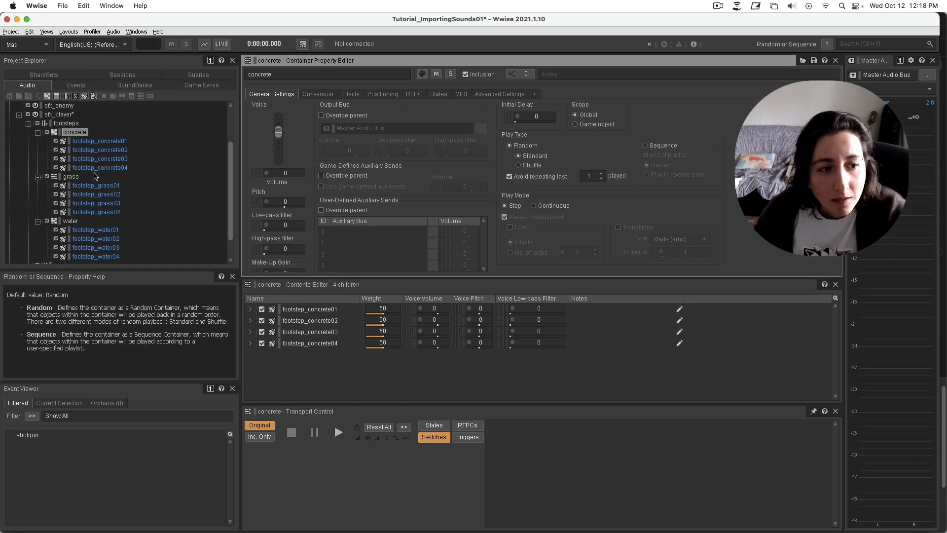
{"action": "left_click", "coordinate": [71, 176]}
{"action": "left_click", "coordinate": [72, 221]}
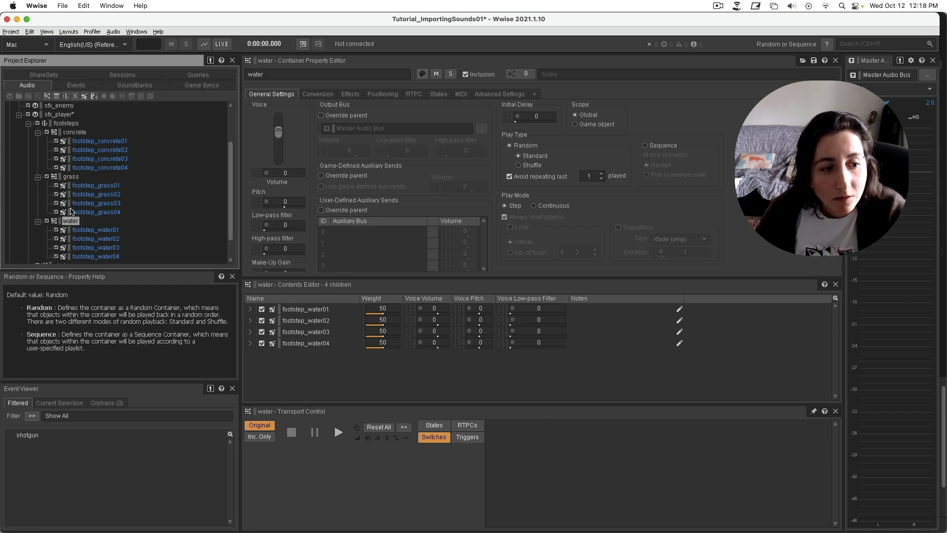
- Open the Randomizer for the concrete container's voice pitch and enable it
{"action": "left_click", "coordinate": [69, 133]}
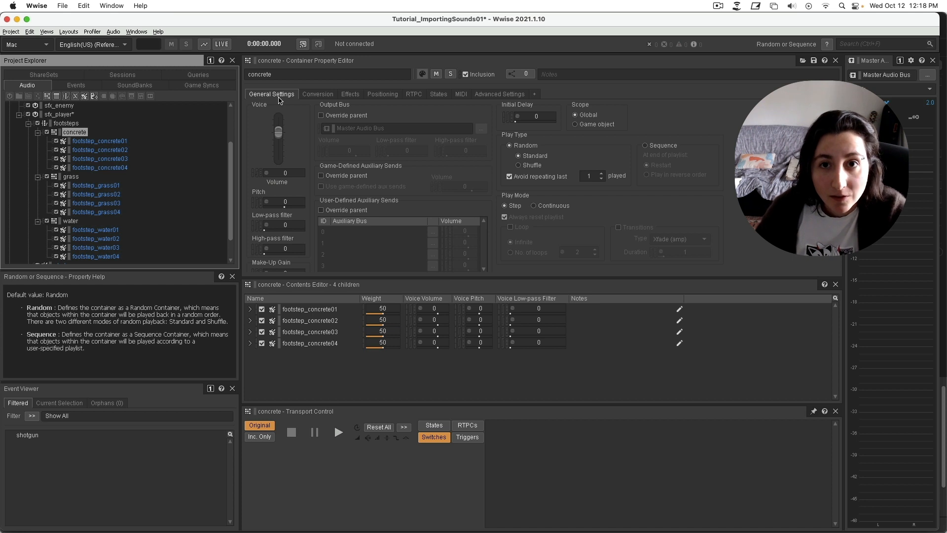
{"action": "left_click", "coordinate": [266, 202]}
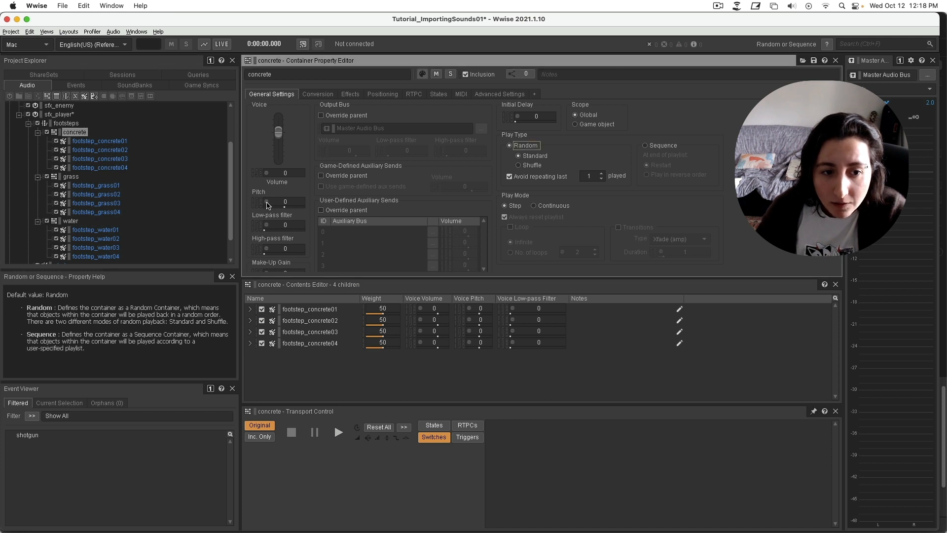
{"action": "left_click", "coordinate": [266, 205]}
{"action": "left_click_drag", "start_coordinate": [288, 212], "coordinate": [485, 174]}
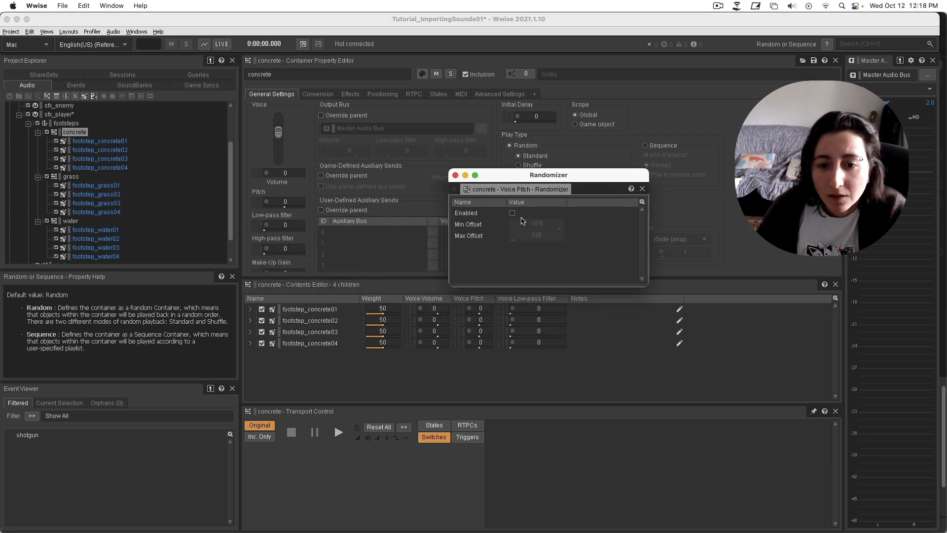
{"action": "left_click", "coordinate": [512, 213]}
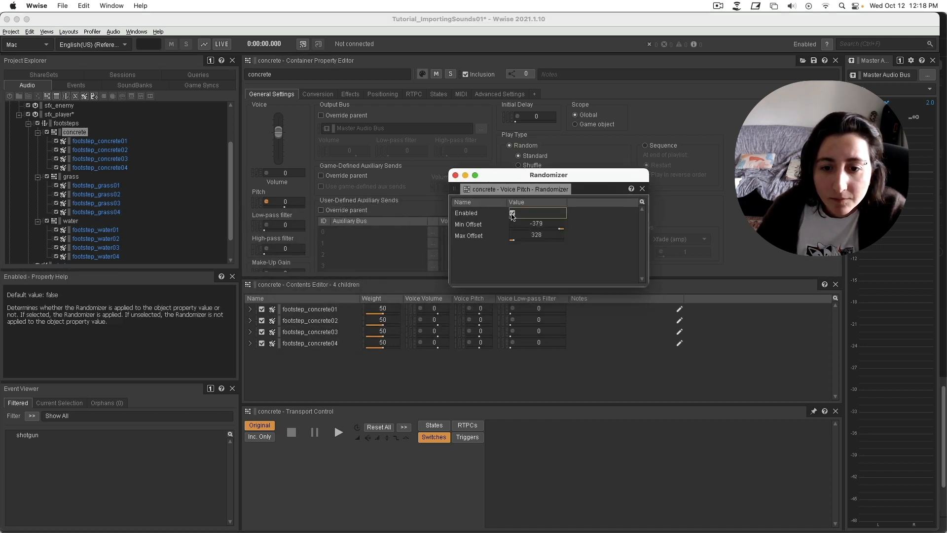
- Set the concrete pitch Randomizer's Min Offset to -76 and Max Offset to 76
{"action": "left_click", "coordinate": [534, 223]}
{"action": "mouse_move", "coordinate": [561, 229]}
{"action": "left_mouse_down"}
{"action": "mouse_move", "coordinate": [583, 236]}
{"action": "mouse_move", "coordinate": [573, 236]}
{"action": "left_mouse_up"}
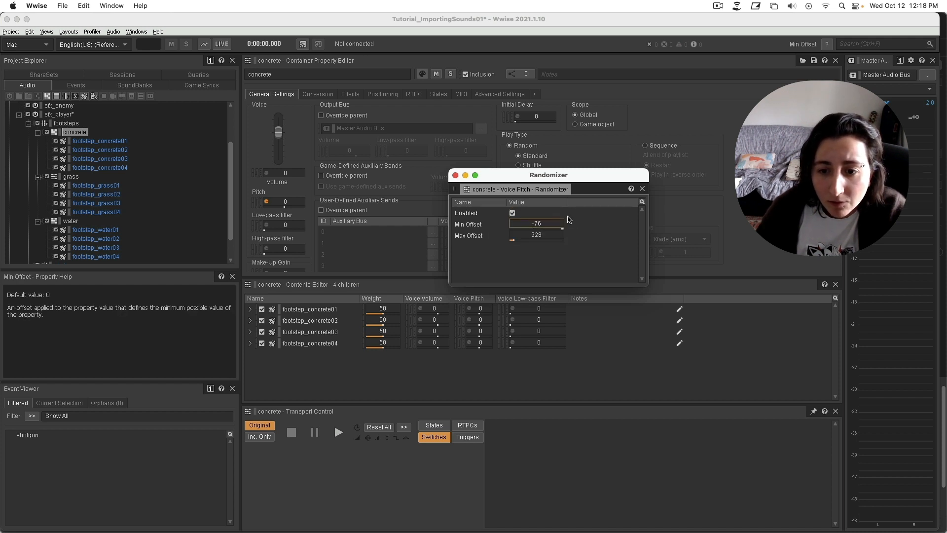
{"action": "left_click_drag", "start_coordinate": [512, 239], "coordinate": [496, 246]}
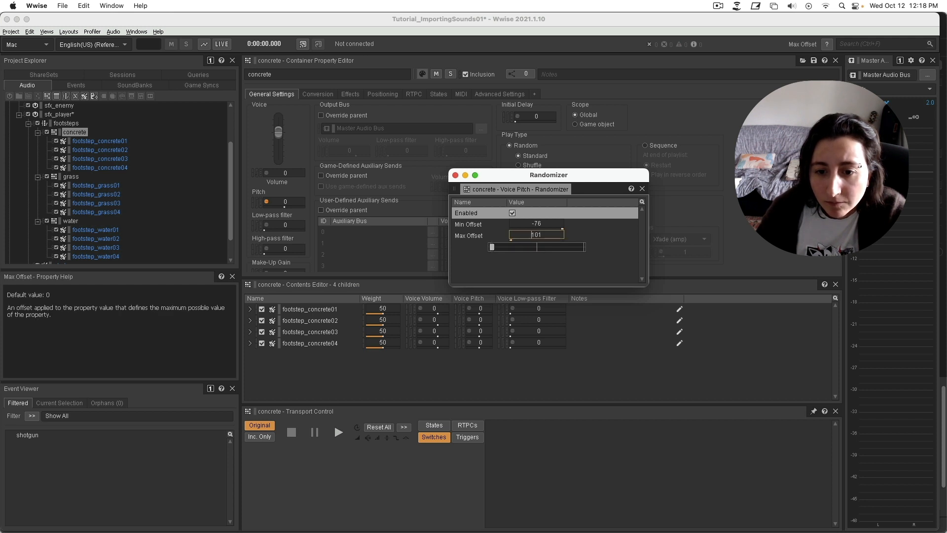
{"action": "left_click", "coordinate": [552, 265]}
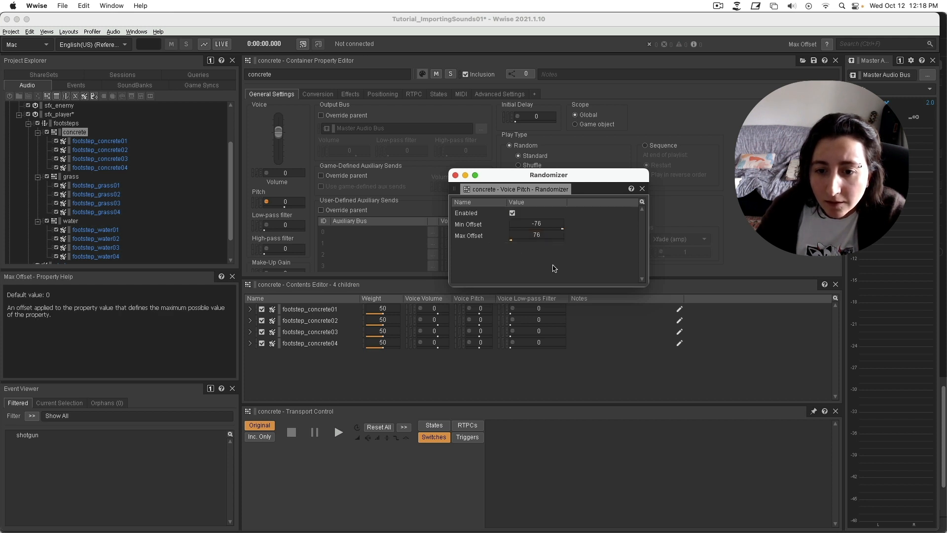
- Close the Randomizer and play the concrete container several times to audition its pitch variation
{"action": "left_click", "coordinate": [655, 271]}
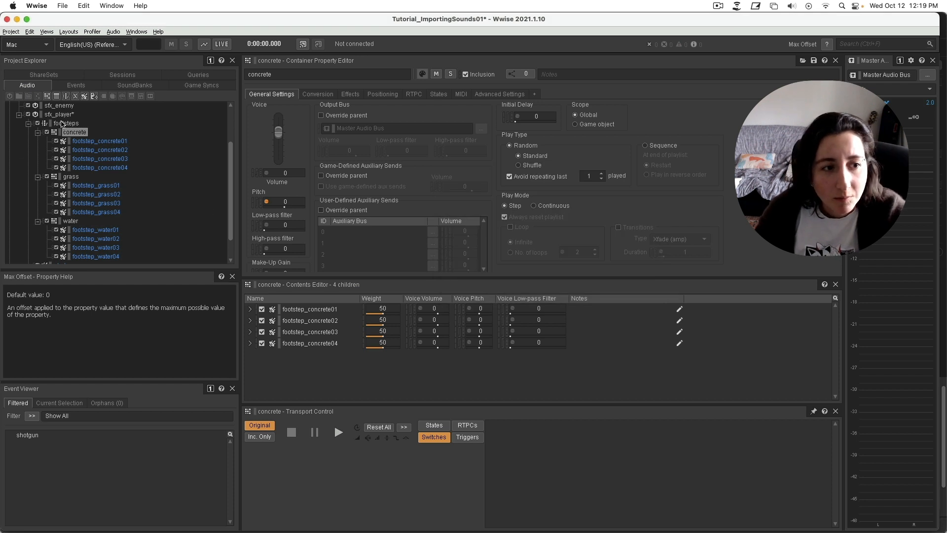
{"action": "left_click", "coordinate": [74, 132]}
{"action": "left_click", "coordinate": [339, 432]}
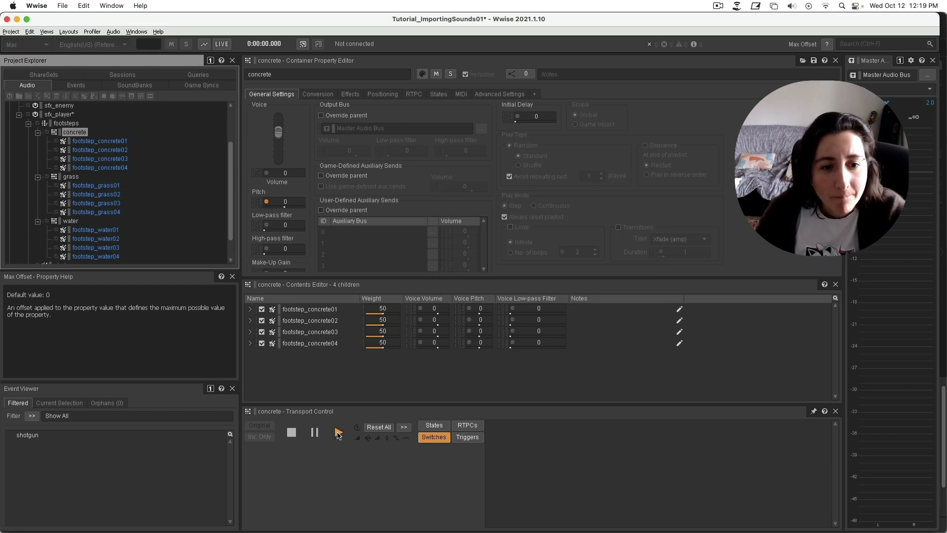
{"action": "left_click", "coordinate": [338, 432]}
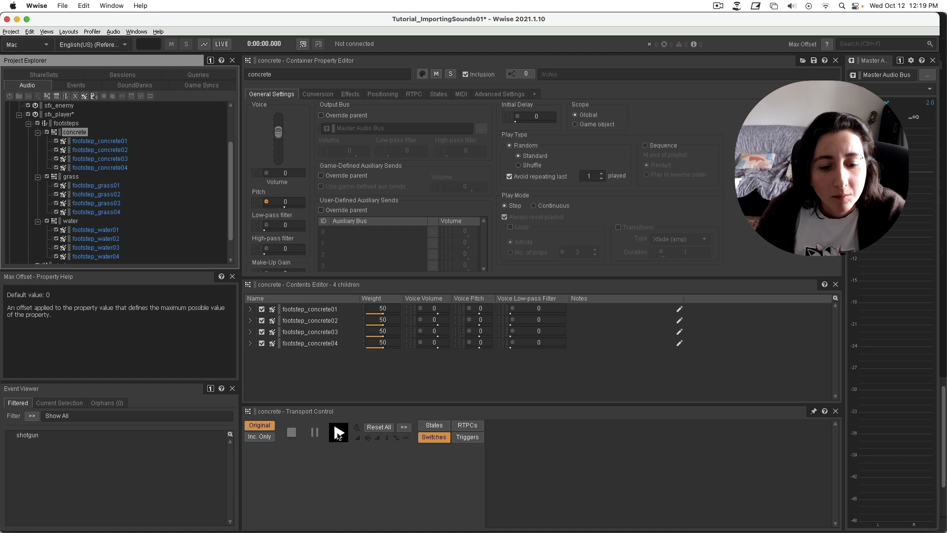
{"action": "left_click", "coordinate": [338, 432]}
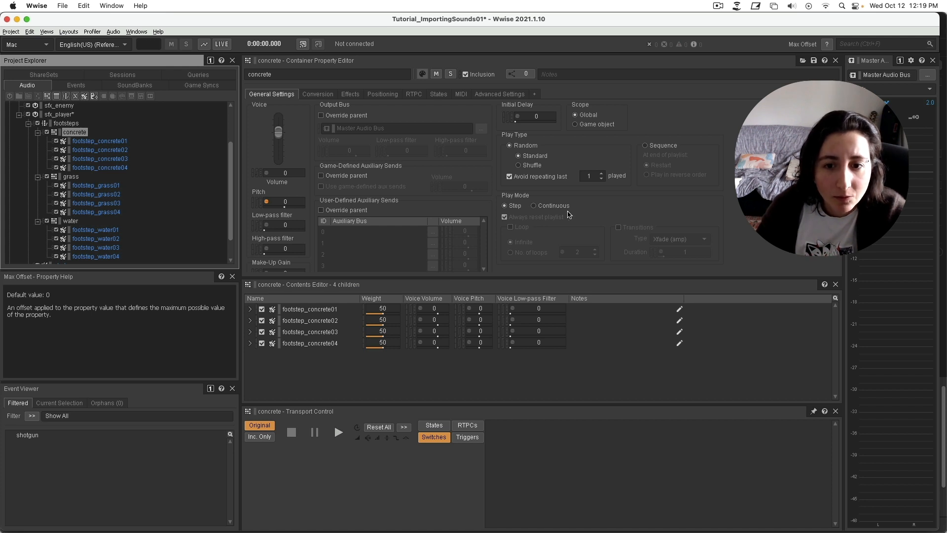
- Set the concrete container's random type to Shuffle and read the property help comparing Standard and Shuffle
{"action": "left_click", "coordinate": [531, 147]}
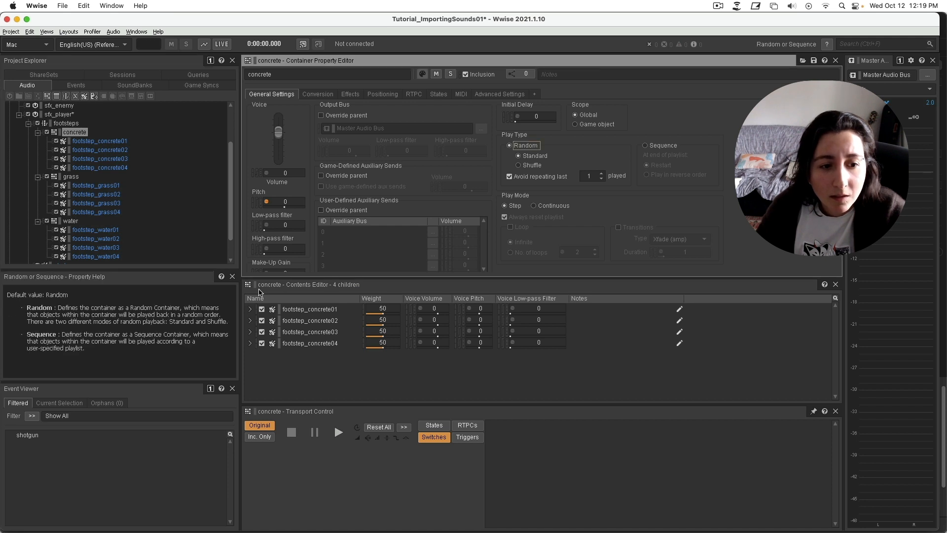
{"action": "left_click", "coordinate": [533, 157]}
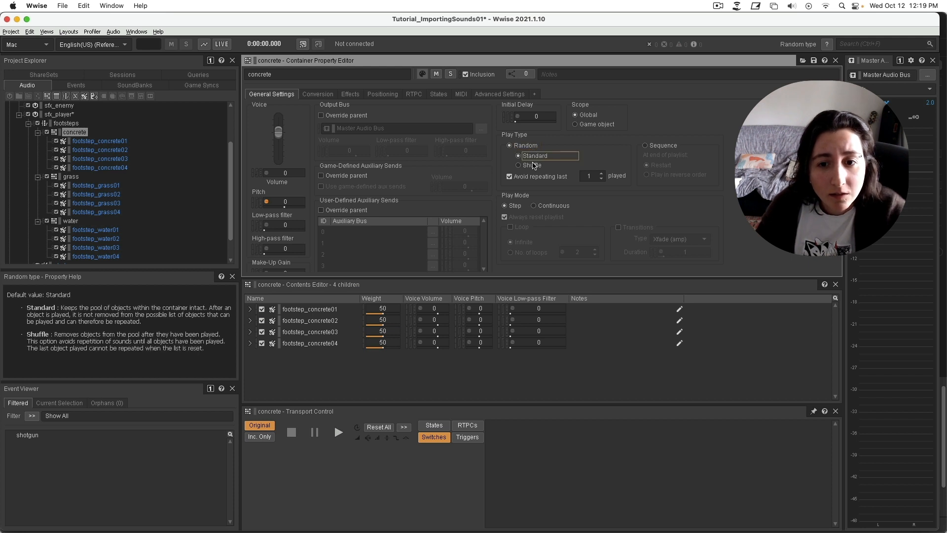
{"action": "left_click", "coordinate": [532, 165]}
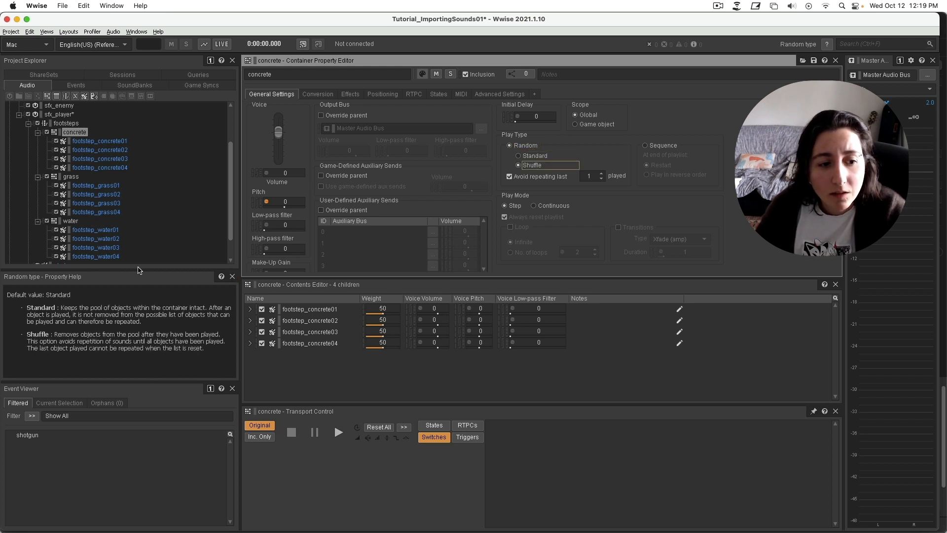
{"action": "left_click_drag", "start_coordinate": [138, 269], "coordinate": [138, 264]}
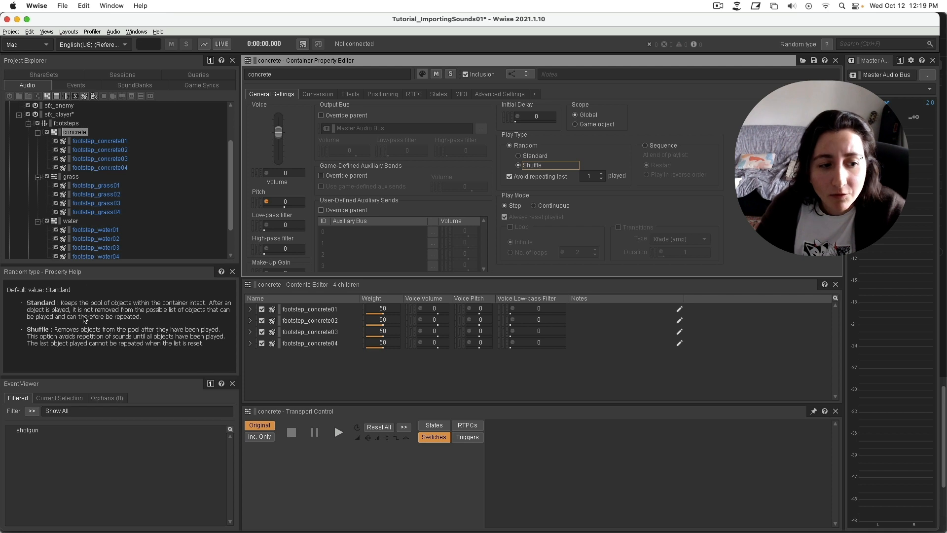
{"action": "left_click", "coordinate": [24, 303]}
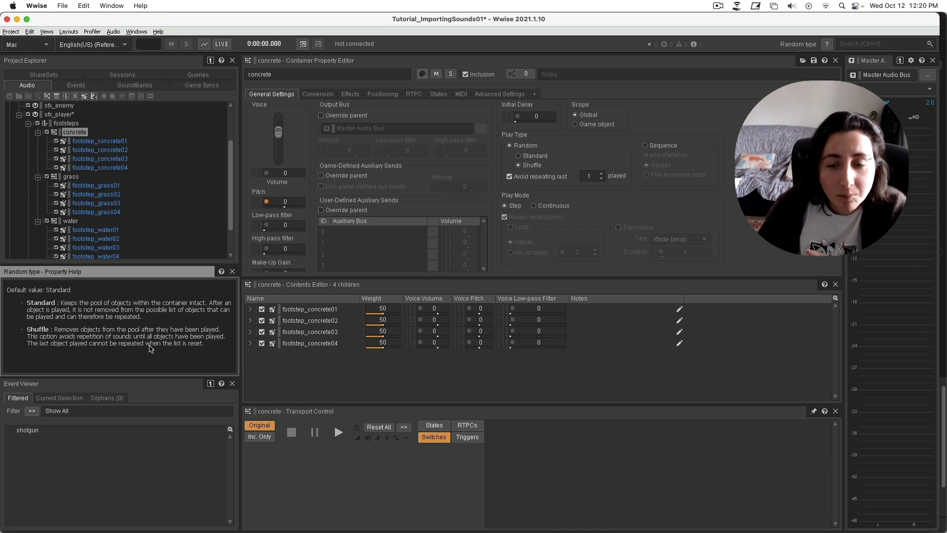
- Try the Sequence play type on the concrete container and return it to Random with Shuffle
{"action": "left_click", "coordinate": [653, 148]}
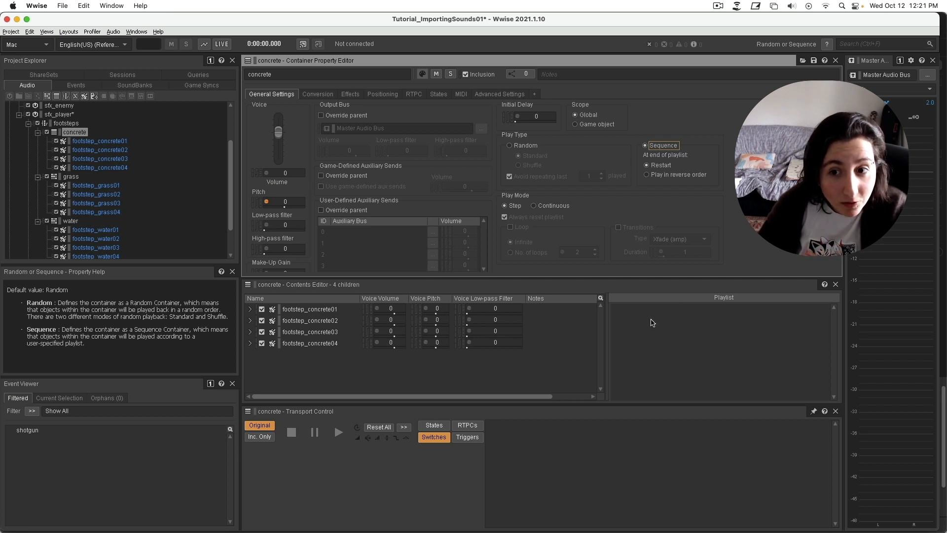
{"action": "left_click", "coordinate": [514, 145]}
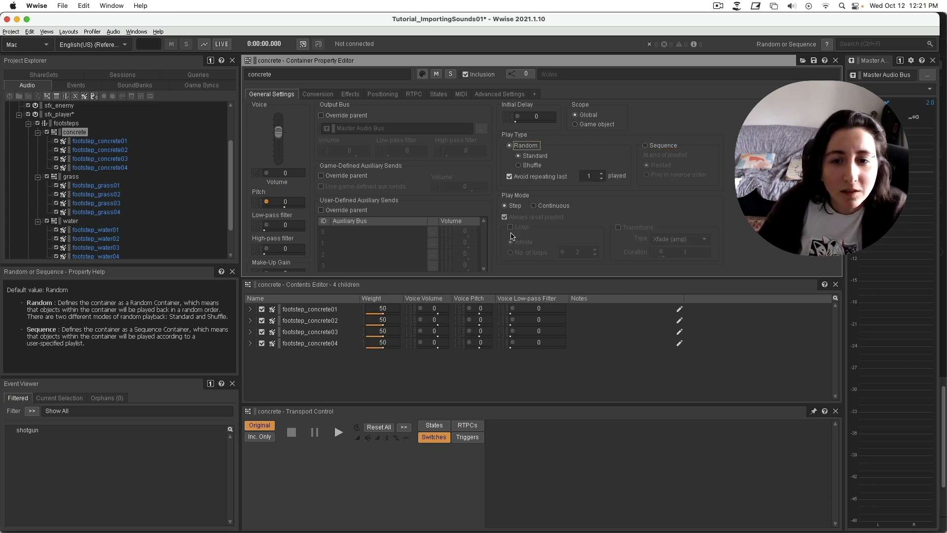
{"action": "left_click", "coordinate": [529, 166]}
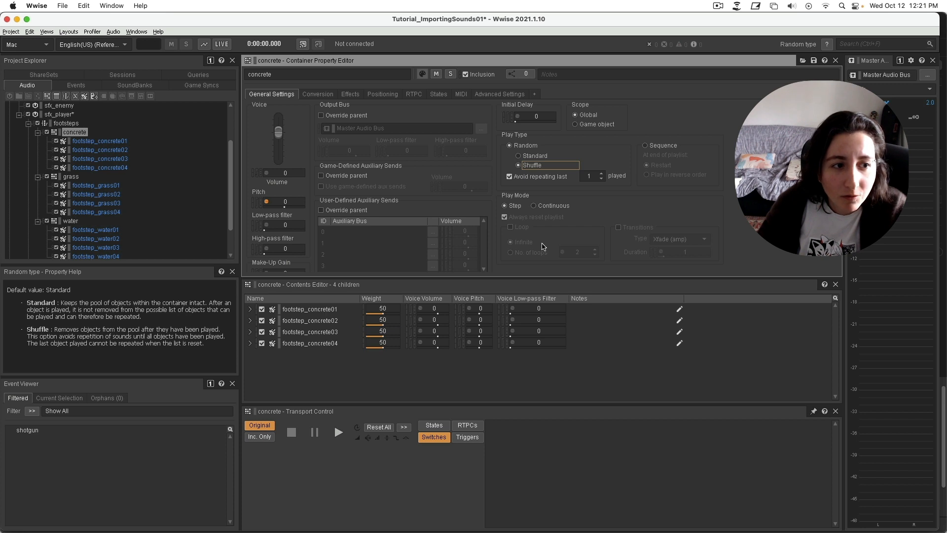
- Create a new switch group named surface in the Default Work Unit as the footsteps switch container's group
{"action": "scroll", "coordinate": [140, 169], "scroll_direction": "up", "scroll_amount": 2}
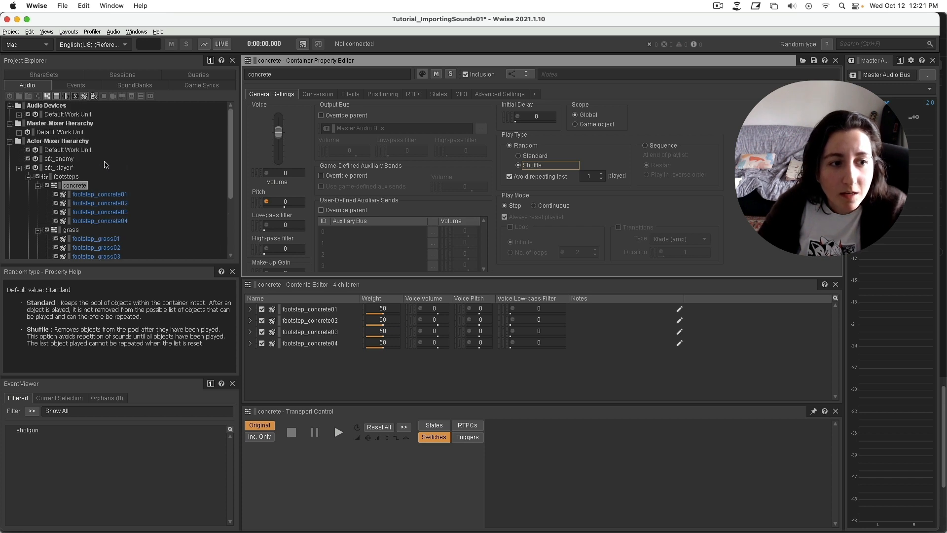
{"action": "left_click", "coordinate": [65, 177]}
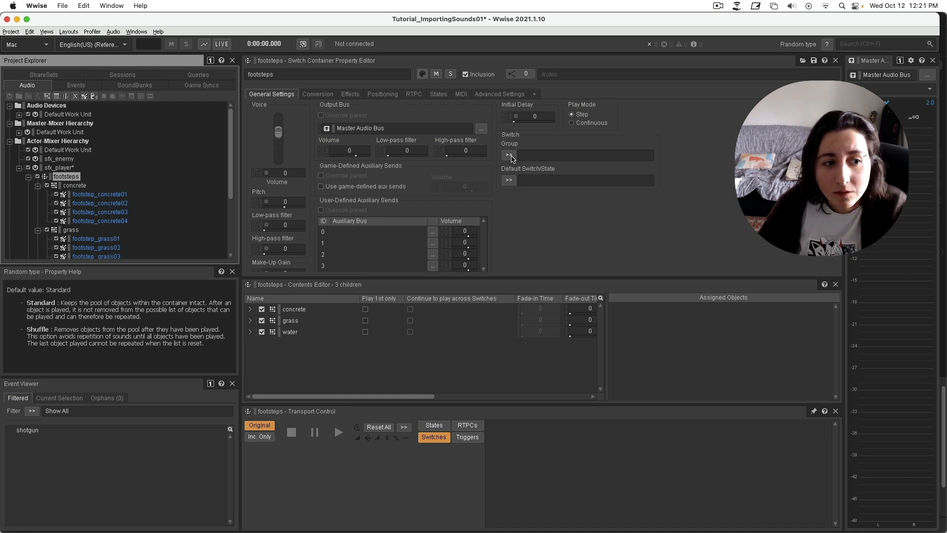
{"action": "left_click", "coordinate": [338, 433]}
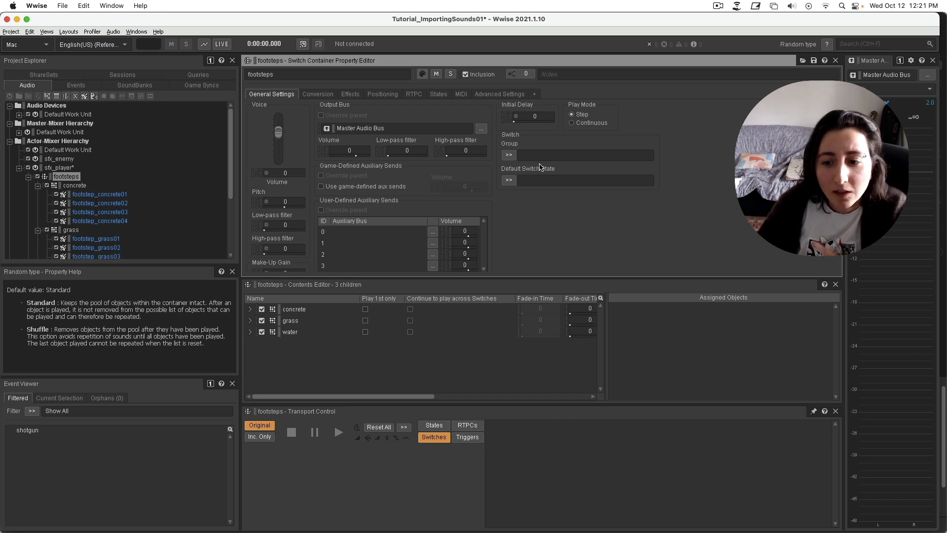
{"action": "left_click", "coordinate": [510, 157]}
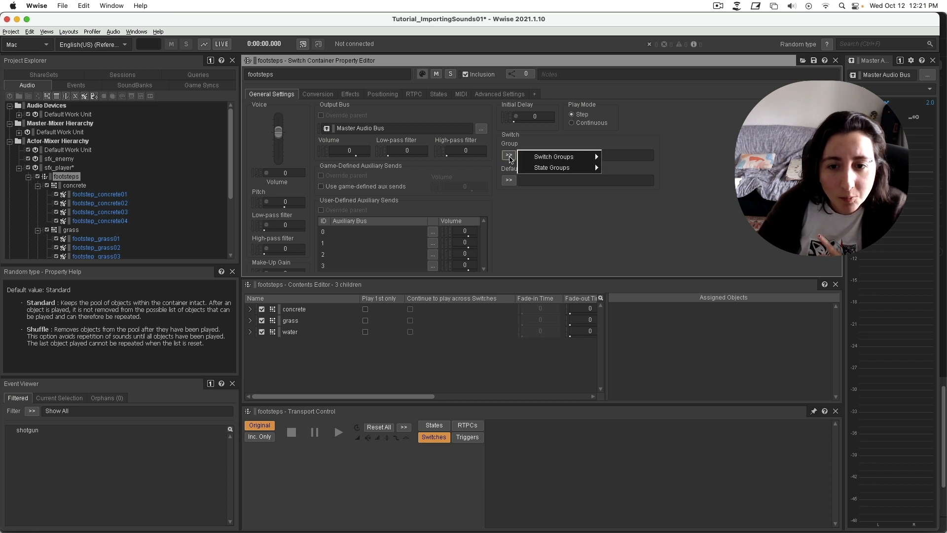
{"action": "mouse_move", "coordinate": [554, 157]}
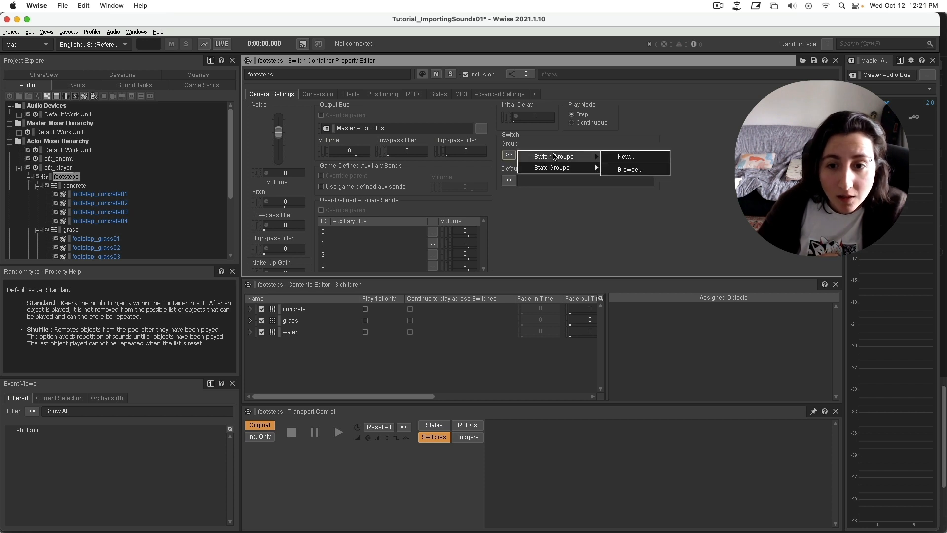
{"action": "left_click", "coordinate": [632, 157]}
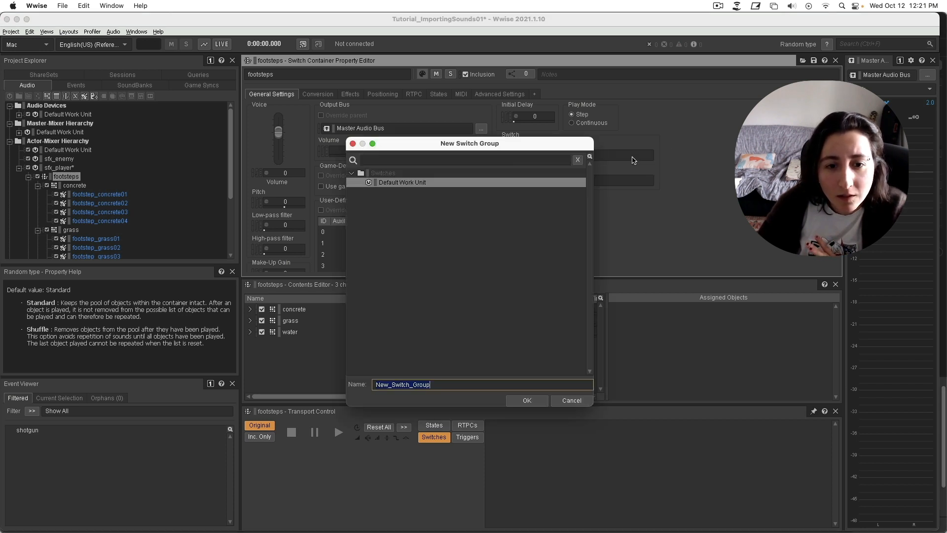
{"action": "type", "text": "su"}
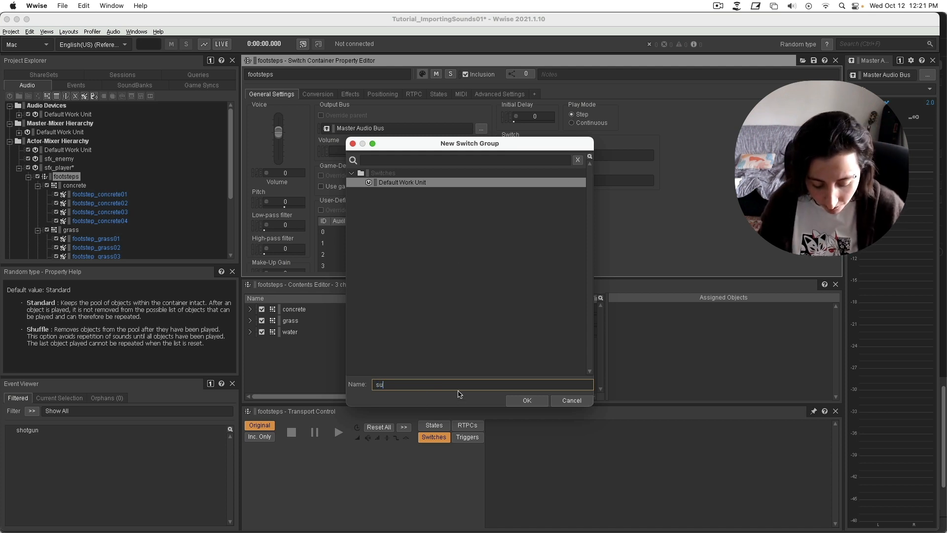
{"action": "type", "text": "rface"}
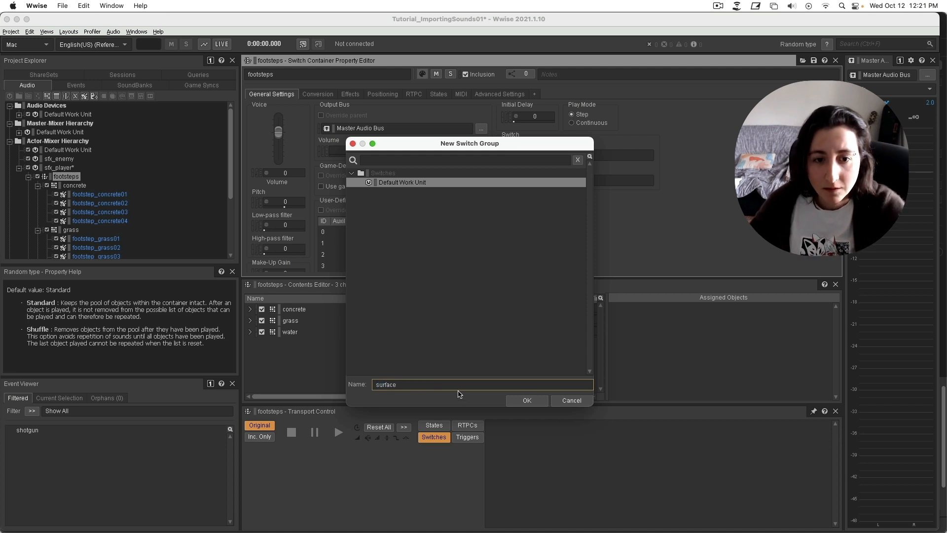
{"action": "left_click", "coordinate": [527, 400]}
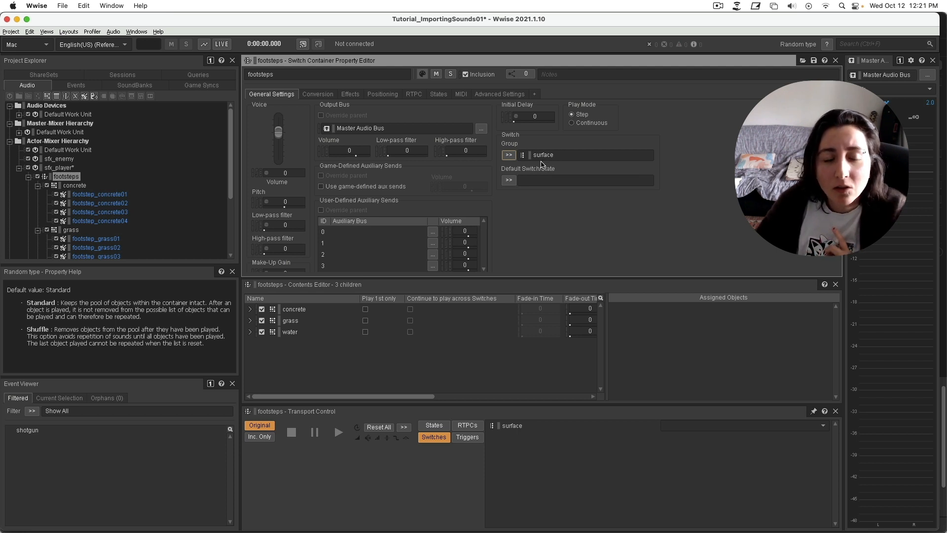
- Add a switch named grass to the surface switch group in the project's Game Syncs
{"action": "left_click", "coordinate": [201, 85]}
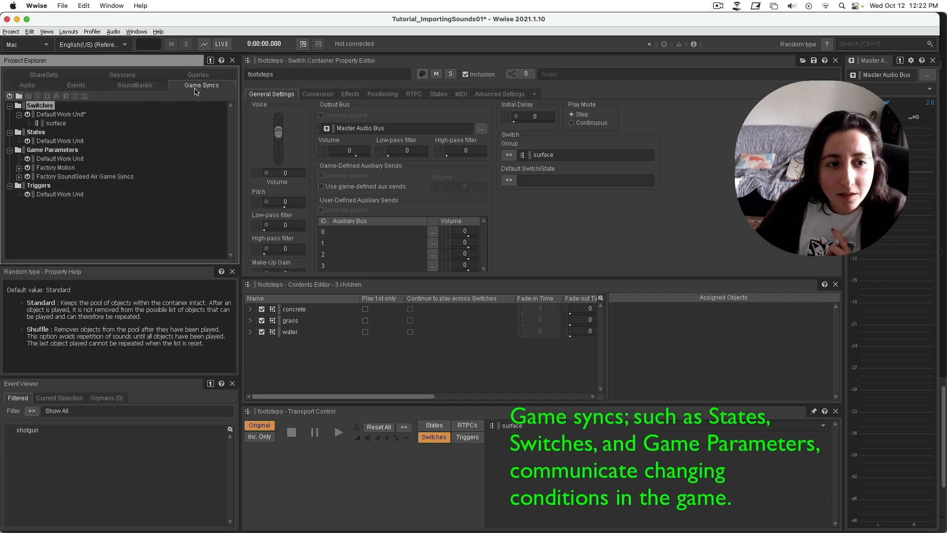
{"action": "left_click", "coordinate": [60, 126]}
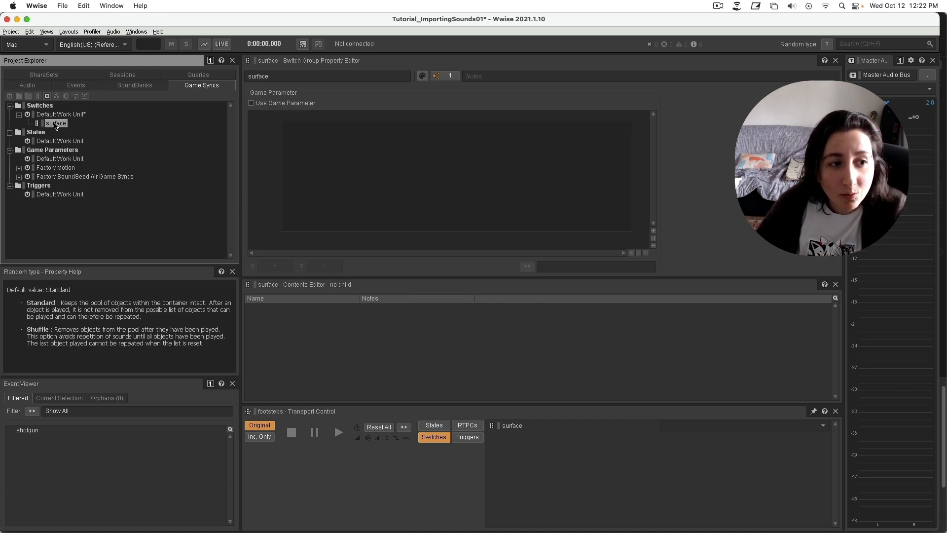
{"action": "left_click", "coordinate": [47, 96]}
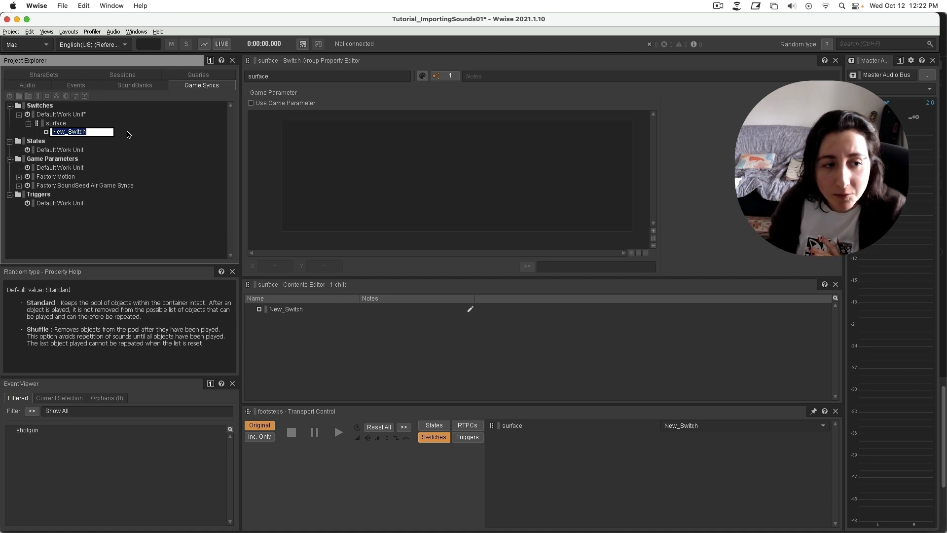
{"action": "type", "text": "grass"}
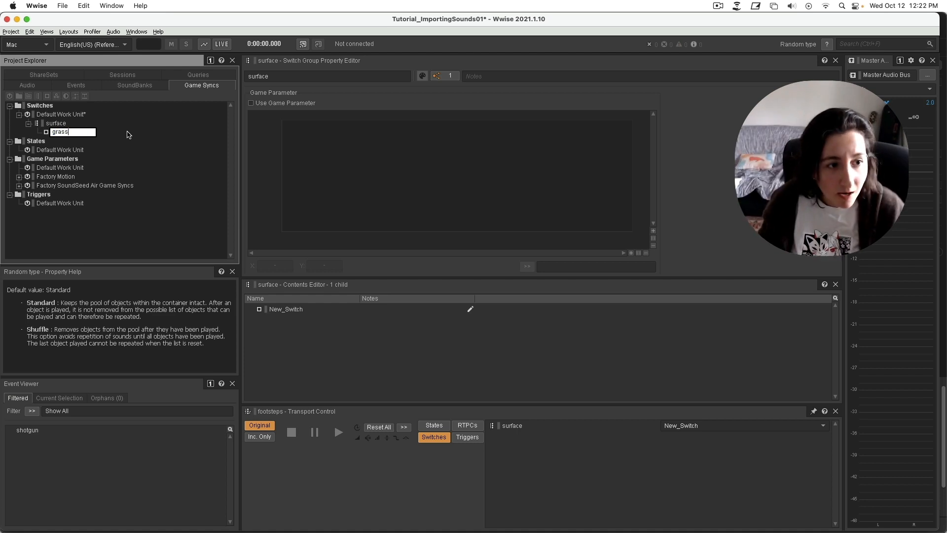
{"action": "key", "text": "Return"}
- Add two more switches named concrete and water to the surface switch group
{"action": "left_click", "coordinate": [56, 123]}
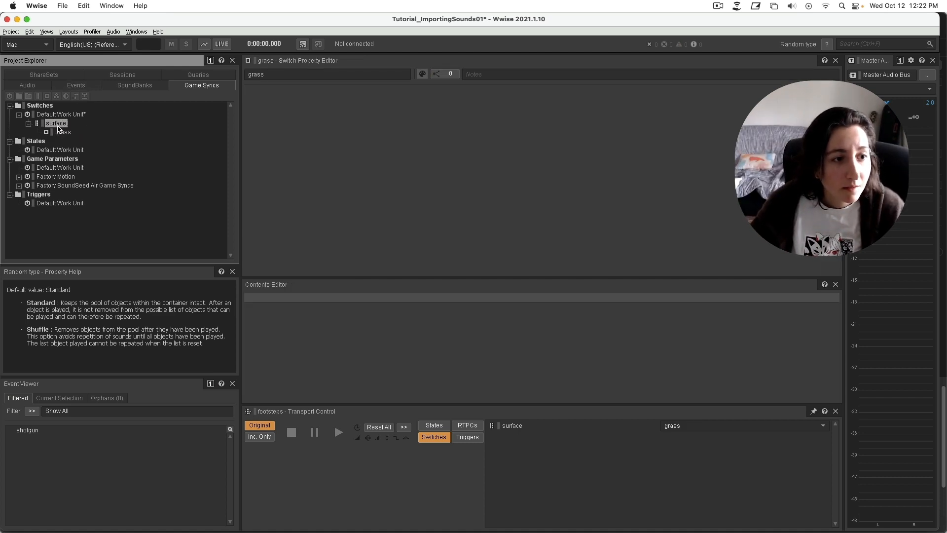
{"action": "left_click", "coordinate": [47, 96]}
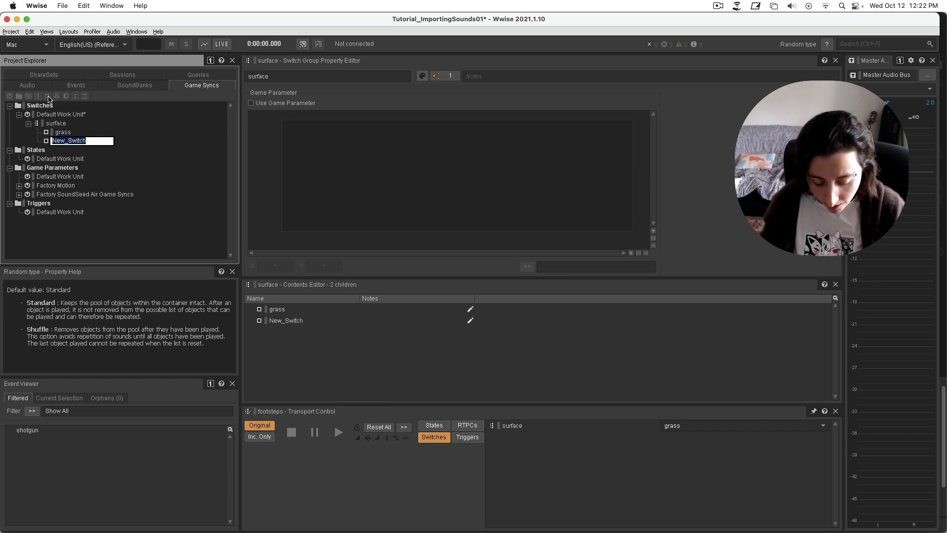
{"action": "type", "text": "concrete"}
{"action": "key", "text": "Return"}
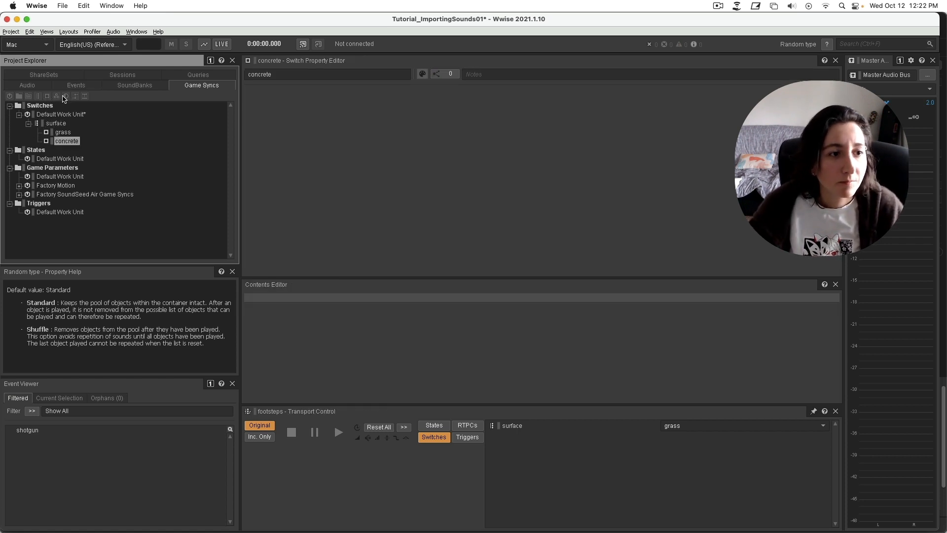
{"action": "left_click", "coordinate": [57, 123]}
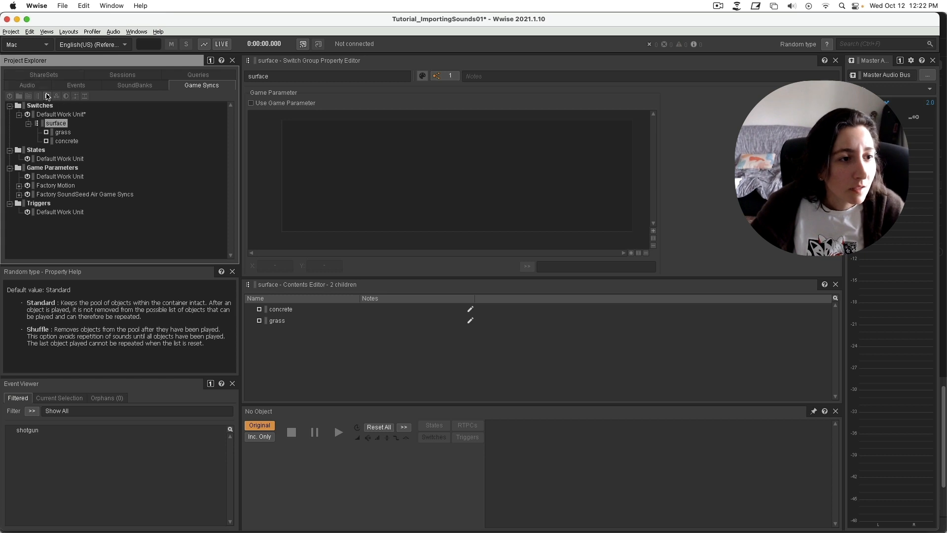
{"action": "left_click", "coordinate": [48, 96]}
{"action": "type", "text": "water"}
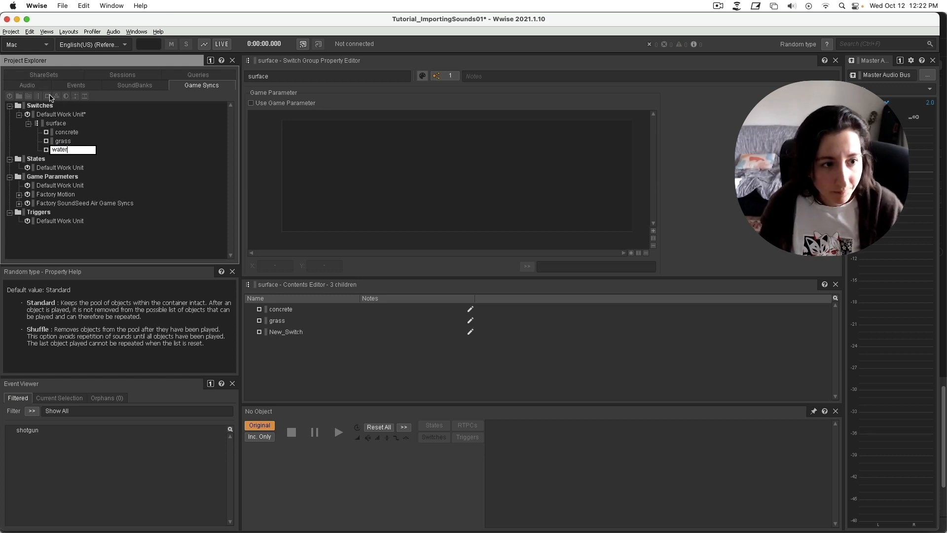
{"action": "key", "text": "Return"}
- Assign the concrete and grass random containers to their matching surface switches in the footsteps switch container
{"action": "left_click", "coordinate": [27, 85]}
{"action": "left_click", "coordinate": [66, 176]}
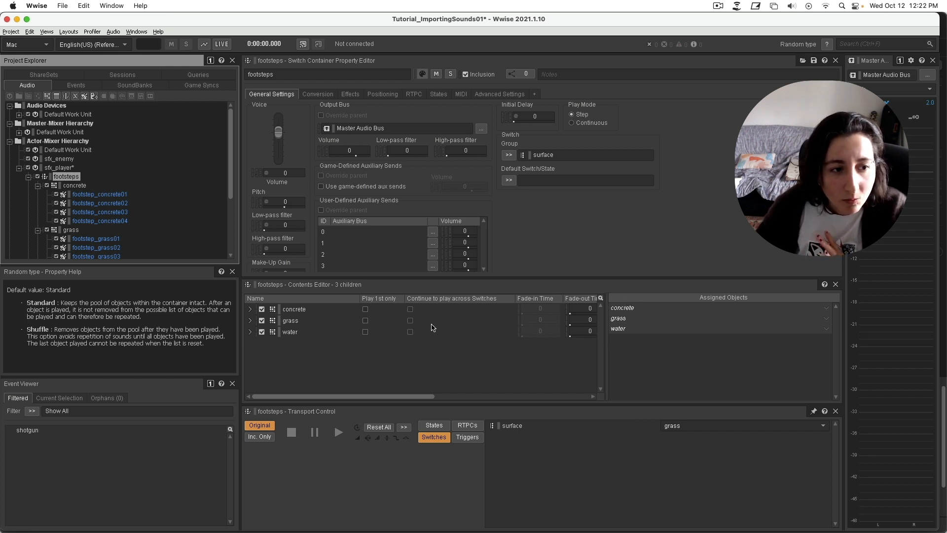
{"action": "scroll", "coordinate": [96, 185], "scroll_direction": "down", "scroll_amount": 2}
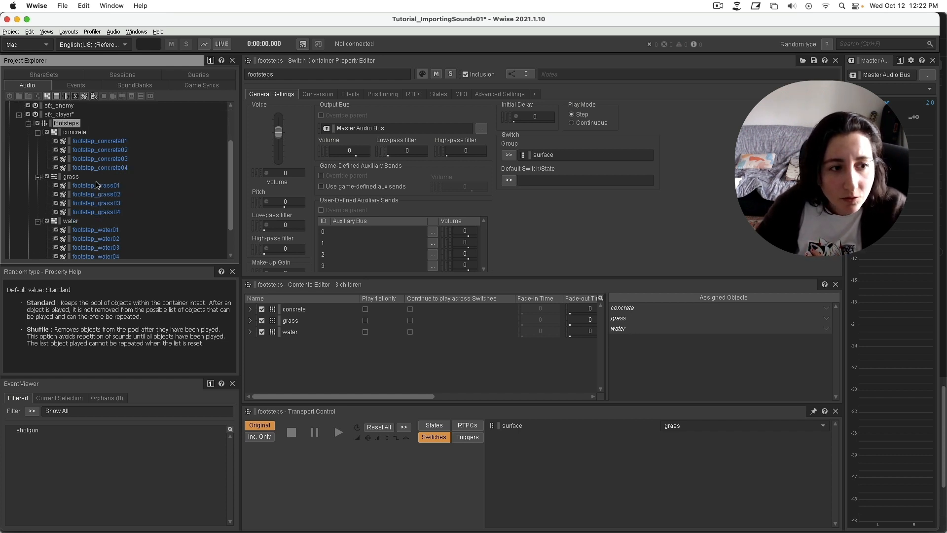
{"action": "left_click", "coordinate": [79, 133]}
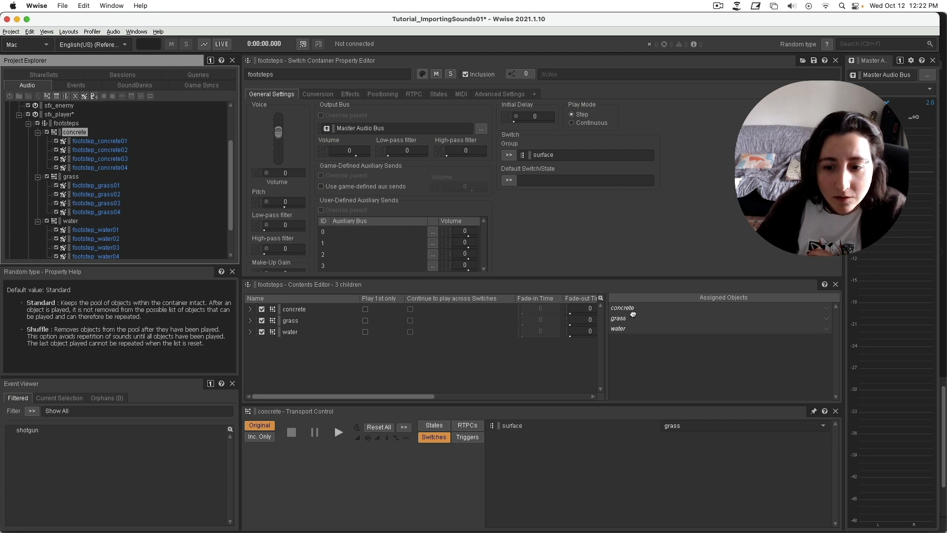
{"action": "left_click_drag", "start_coordinate": [630, 309], "coordinate": [629, 309]}
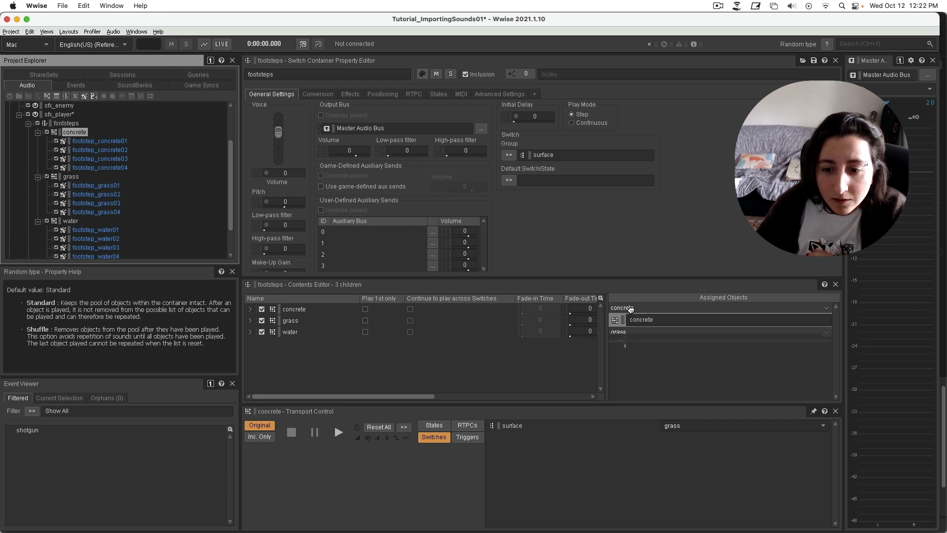
{"action": "left_click", "coordinate": [74, 179]}
{"action": "left_click_drag", "start_coordinate": [75, 179], "coordinate": [623, 334]}
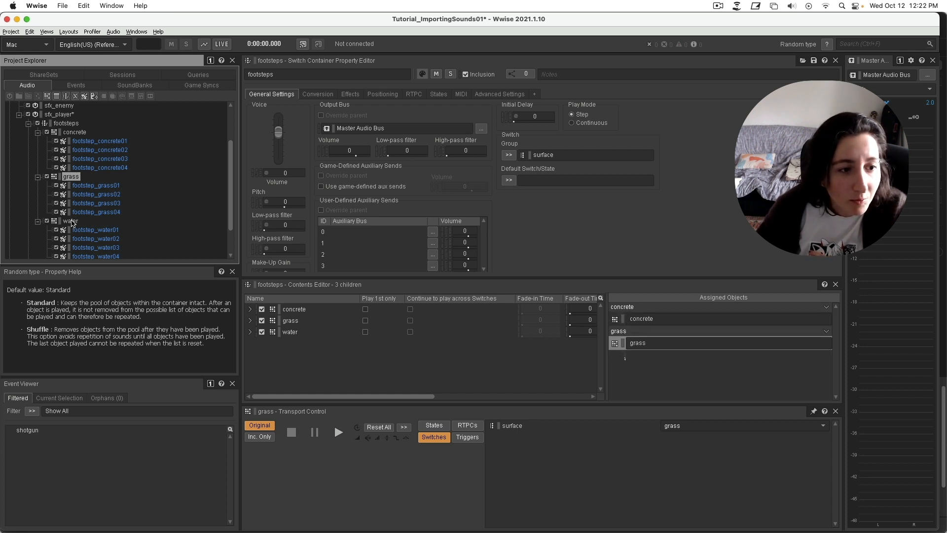
- Assign the water random container to the water switch and audition the footsteps switch container on the grass surface
{"action": "left_click_drag", "start_coordinate": [73, 221], "coordinate": [770, 359]}
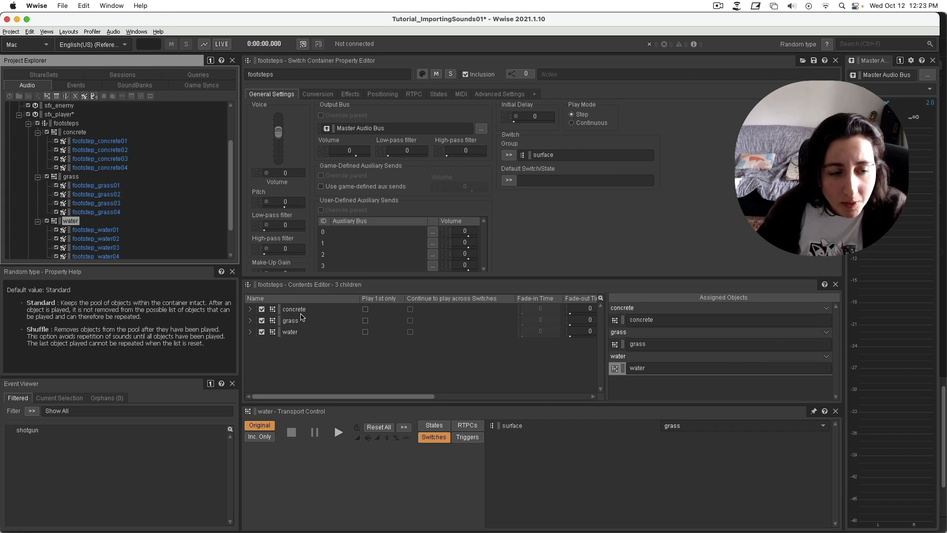
{"action": "left_click", "coordinate": [74, 124]}
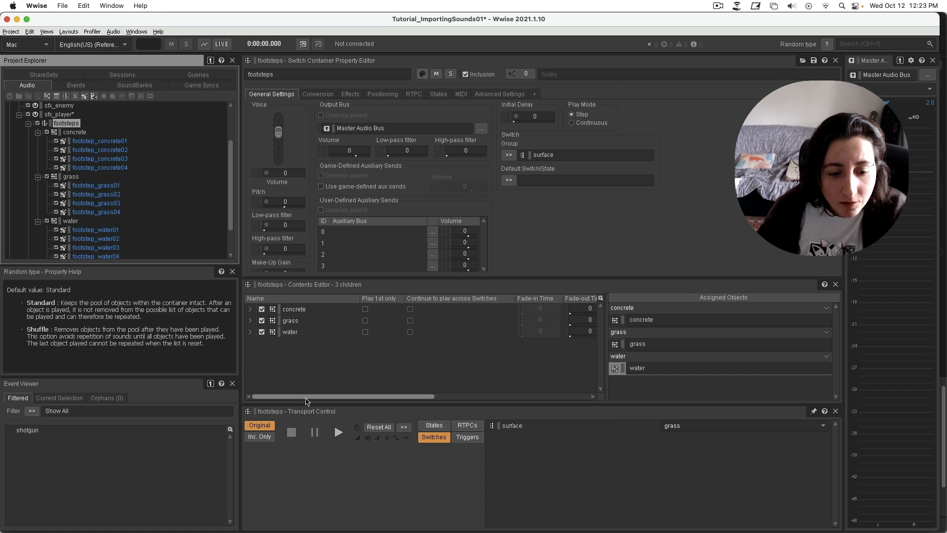
{"action": "left_click", "coordinate": [338, 433]}
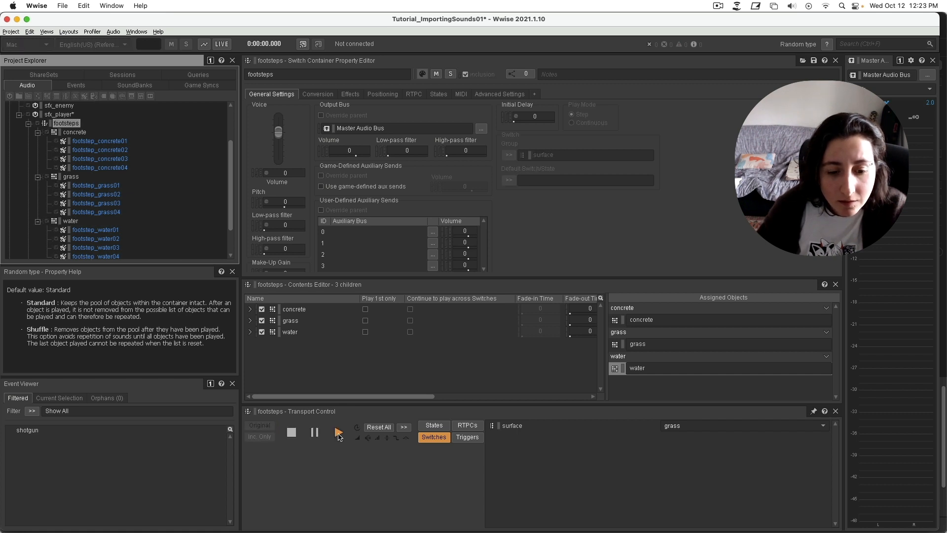
{"action": "left_click", "coordinate": [338, 433]}
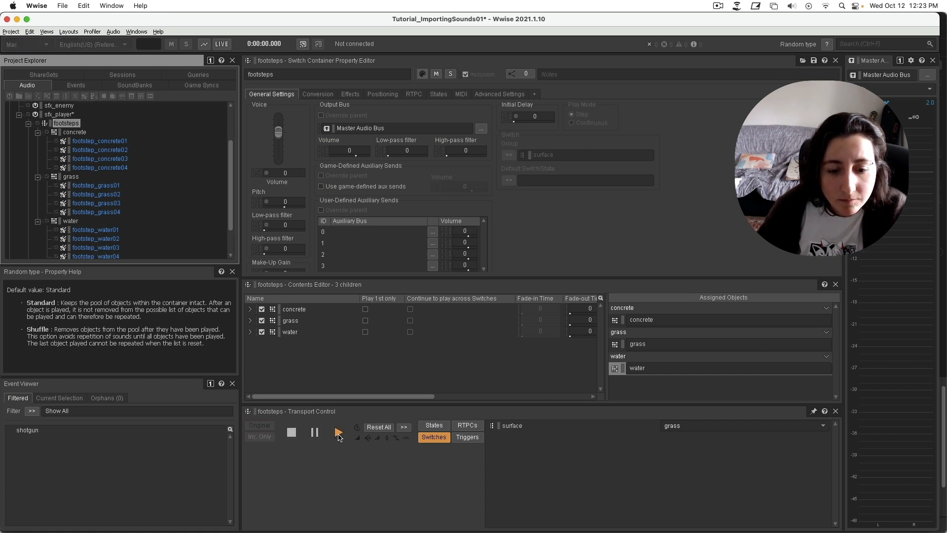
{"action": "left_click", "coordinate": [339, 433]}
{"action": "left_click", "coordinate": [338, 433]}
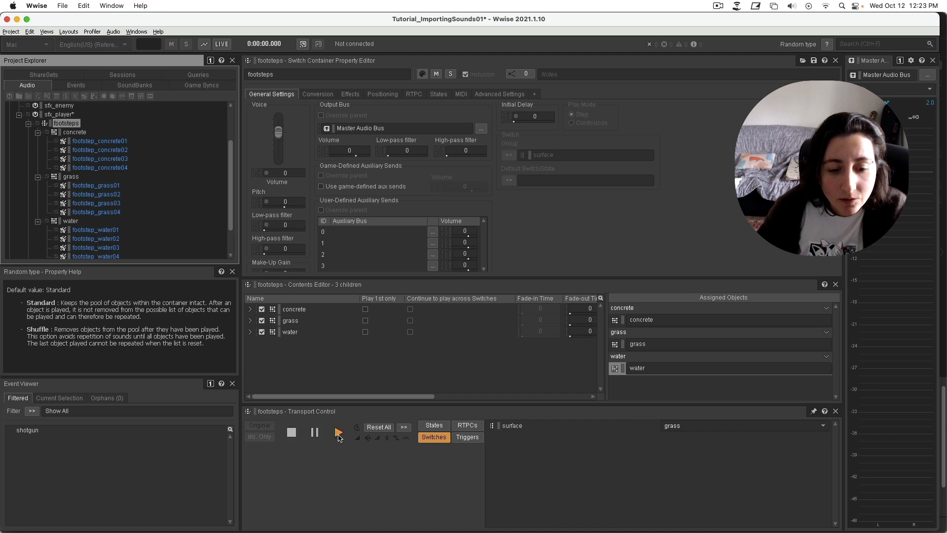
- Audition the footsteps switch container with the surface switch set to concrete and with it set to water
{"action": "left_click", "coordinate": [778, 428]}
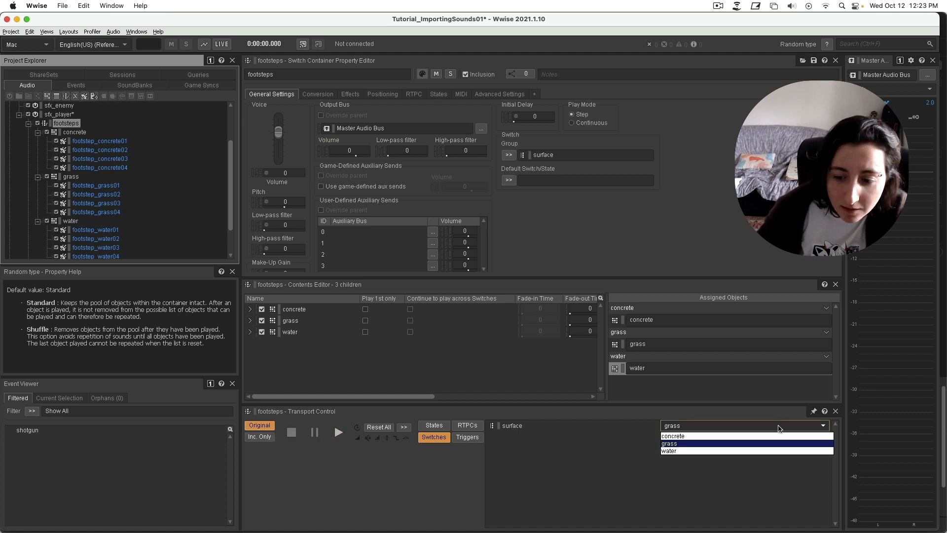
{"action": "left_click", "coordinate": [770, 435]}
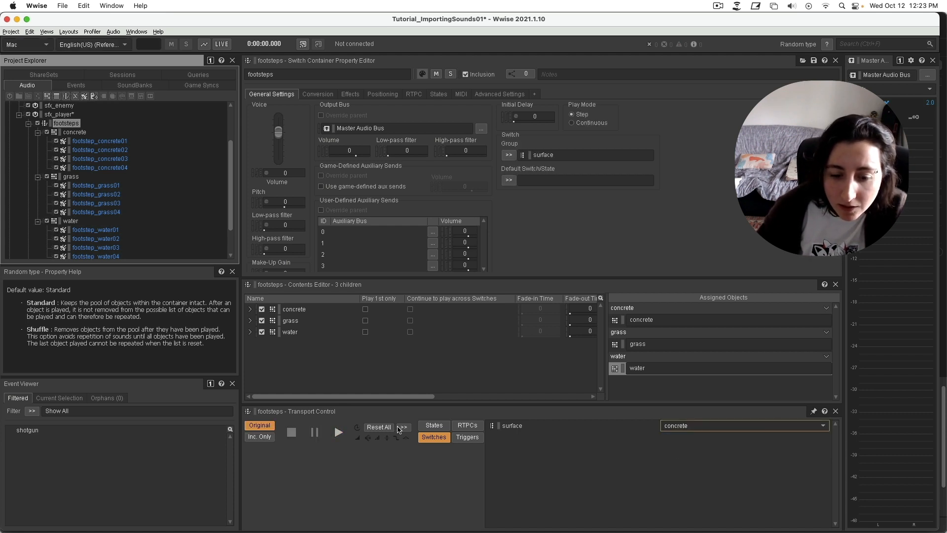
{"action": "left_click", "coordinate": [339, 433]}
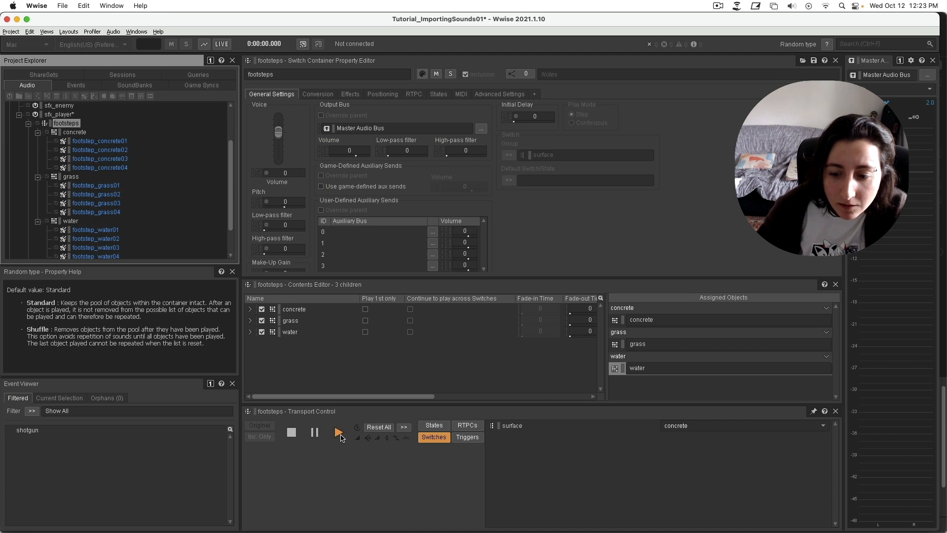
{"action": "left_click", "coordinate": [760, 428]}
{"action": "left_click", "coordinate": [747, 450]}
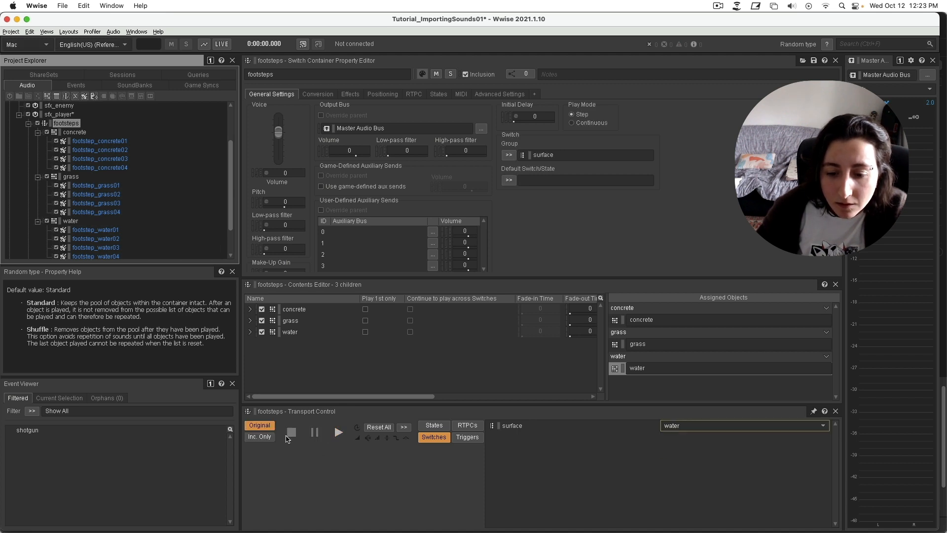
{"action": "left_click", "coordinate": [338, 433]}
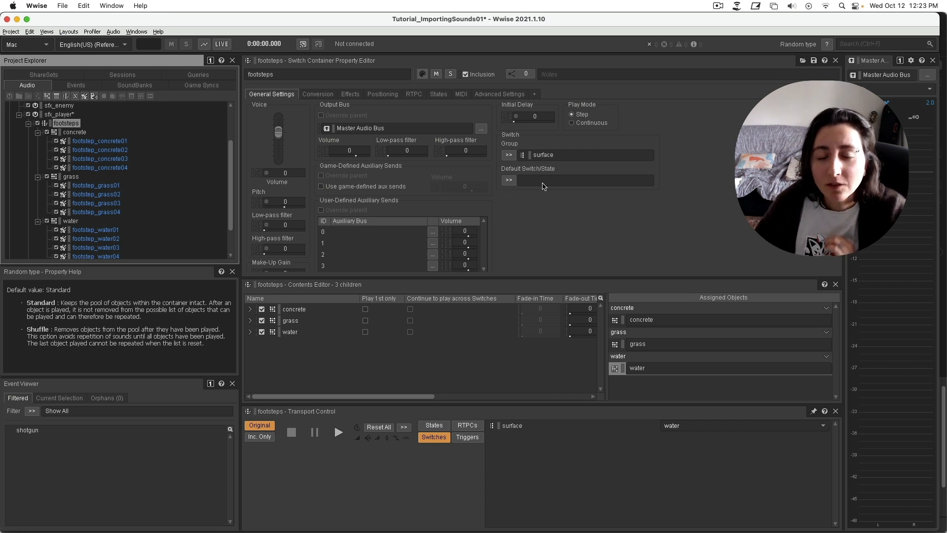
- Set concrete as the default switch of the footsteps switch container
{"action": "left_click", "coordinate": [509, 180]}
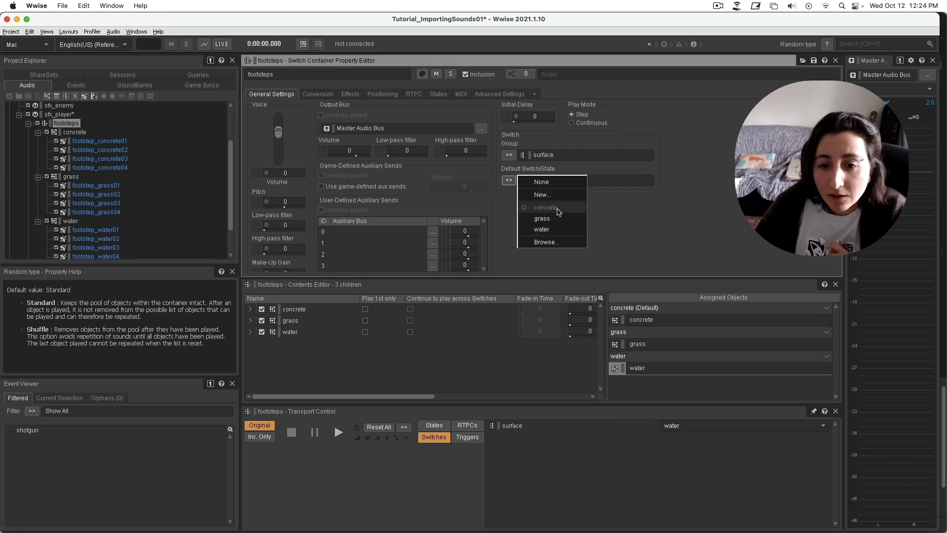
{"action": "left_click", "coordinate": [720, 220]}
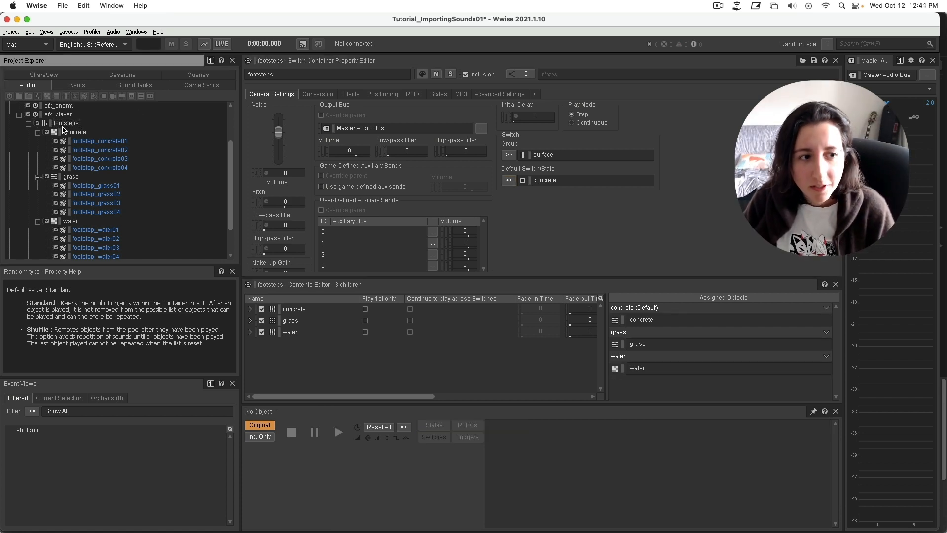
- Create a new Play event for the footsteps switch container and name it footsteps
{"action": "left_click", "coordinate": [59, 124]}
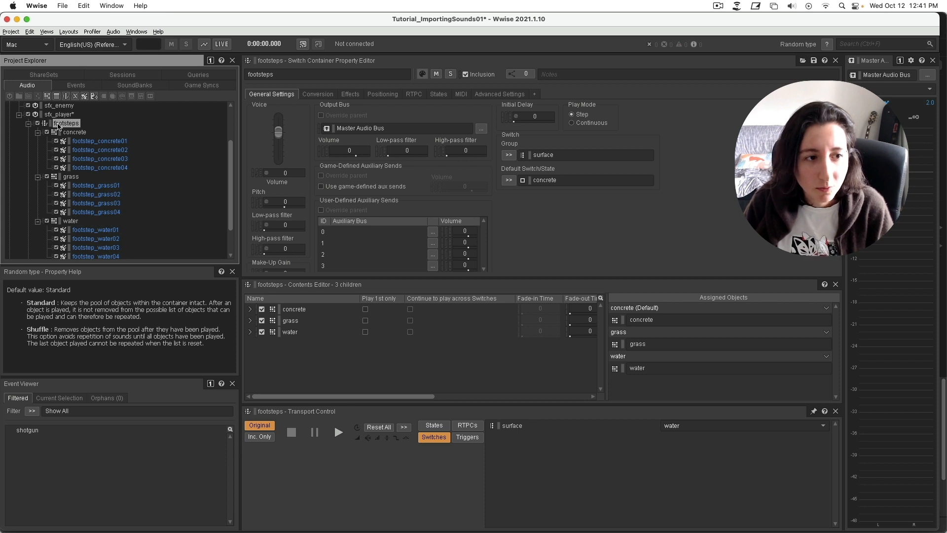
{"action": "right_click", "coordinate": [59, 126]}
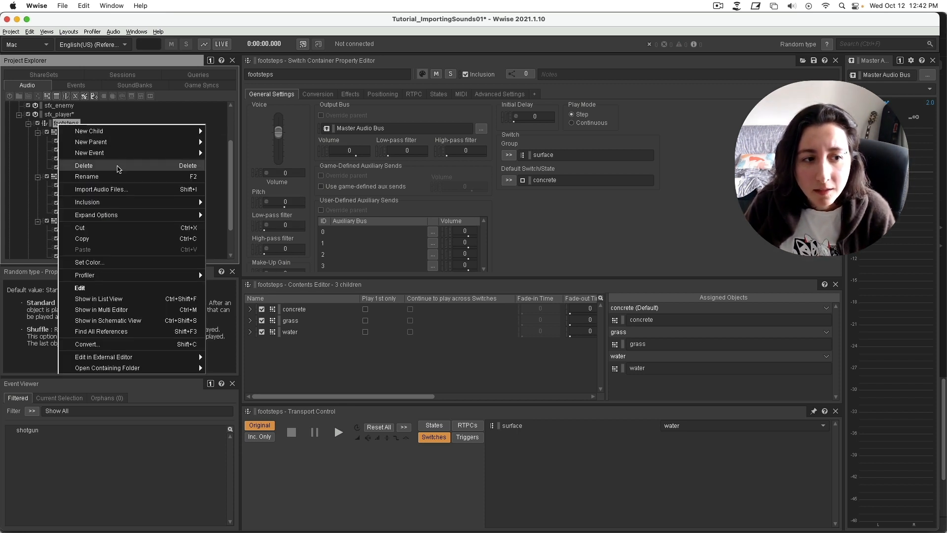
{"action": "mouse_move", "coordinate": [182, 154]}
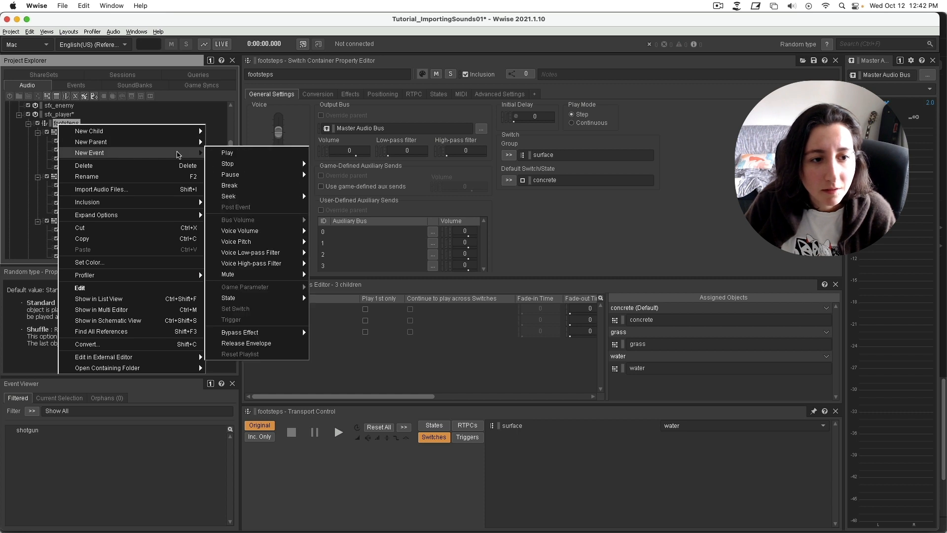
{"action": "left_click", "coordinate": [257, 158]}
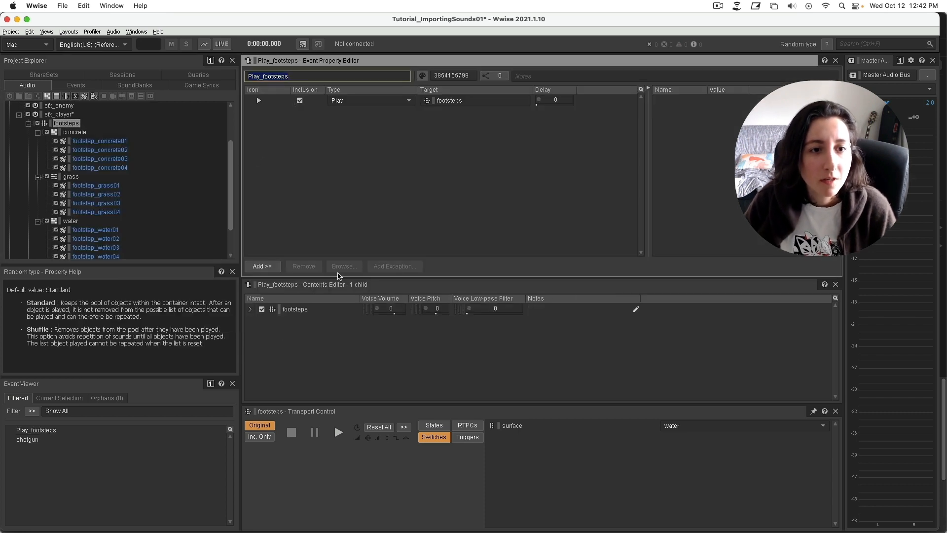
{"action": "left_click_drag", "start_coordinate": [264, 77], "coordinate": [201, 69]}
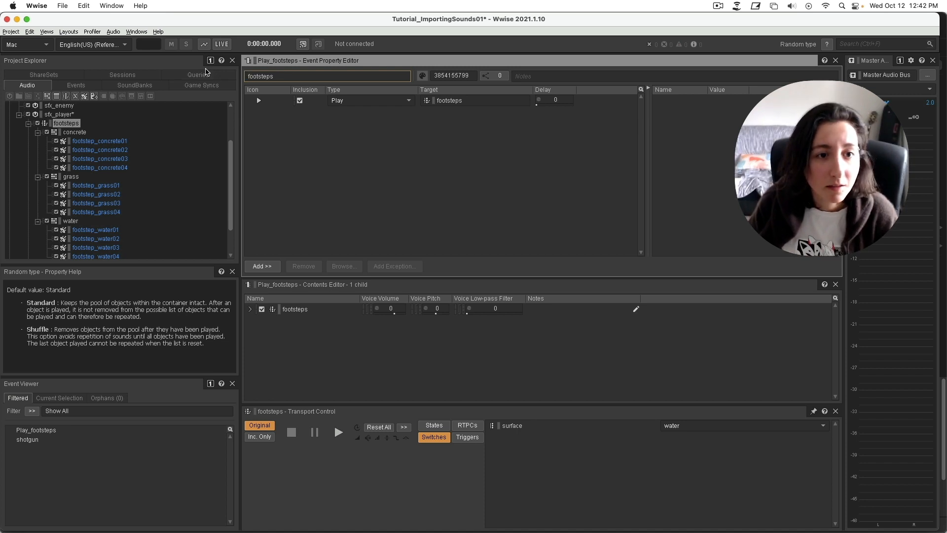
{"action": "key", "text": "Return"}
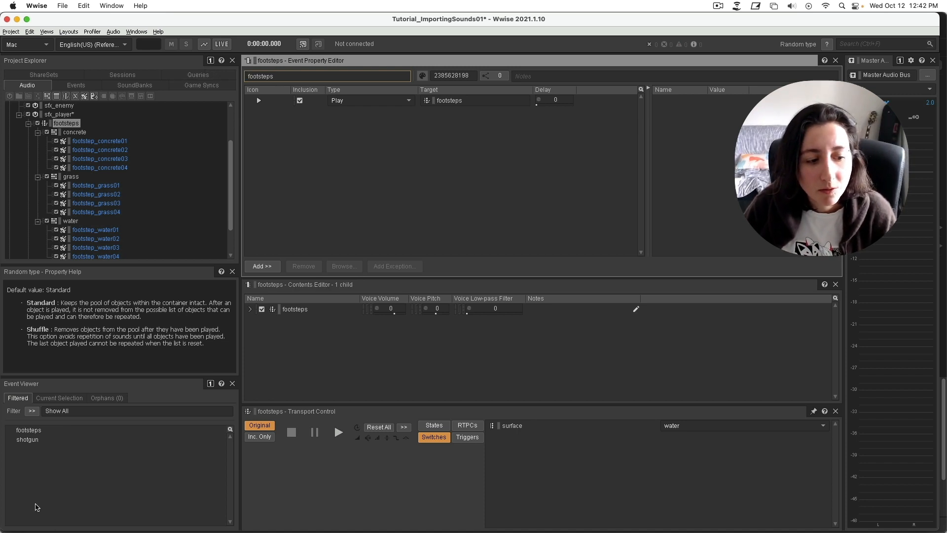
- Rename both the new Play event and its target switch container as footstep
{"action": "left_click", "coordinate": [284, 75]}
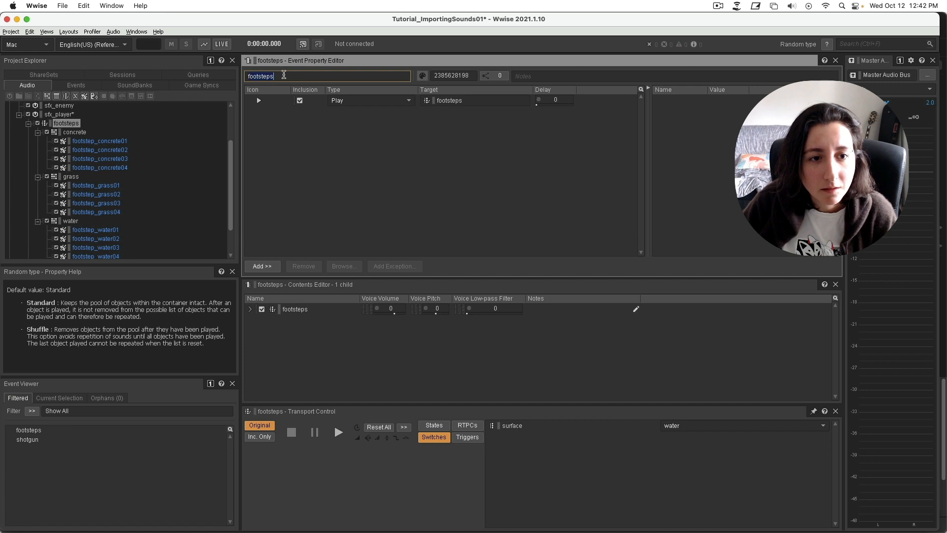
{"action": "key", "text": "BackSpace"}
{"action": "key", "text": "Return"}
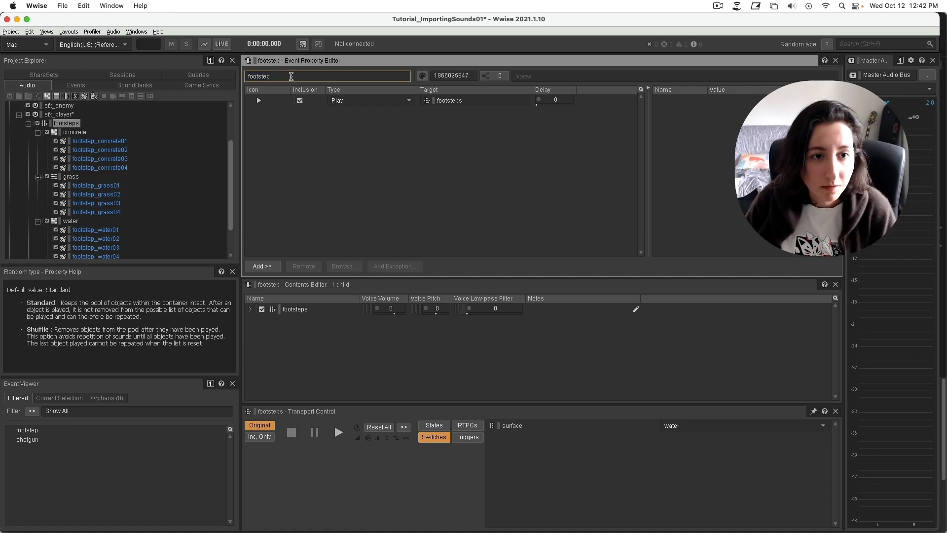
{"action": "right_click", "coordinate": [74, 123]}
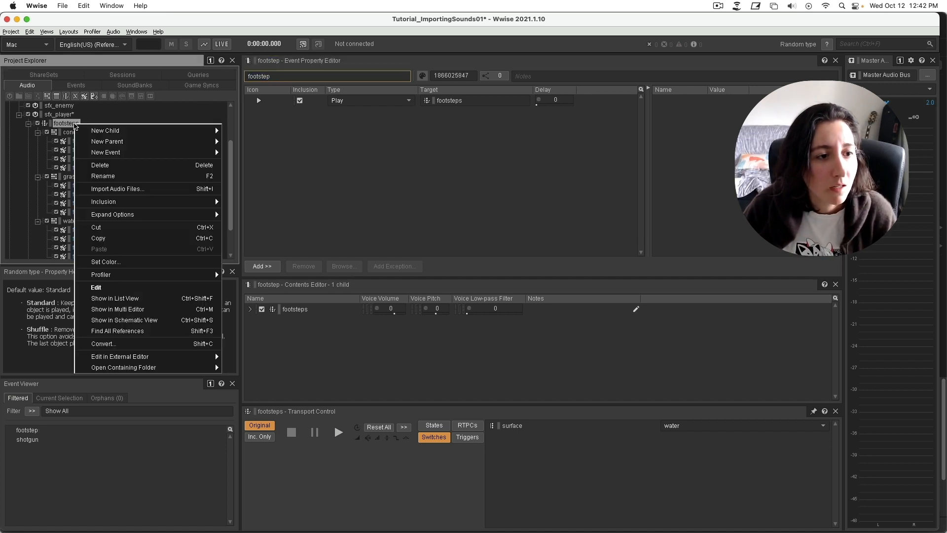
{"action": "mouse_move", "coordinate": [120, 156]}
{"action": "left_click", "coordinate": [106, 176]}
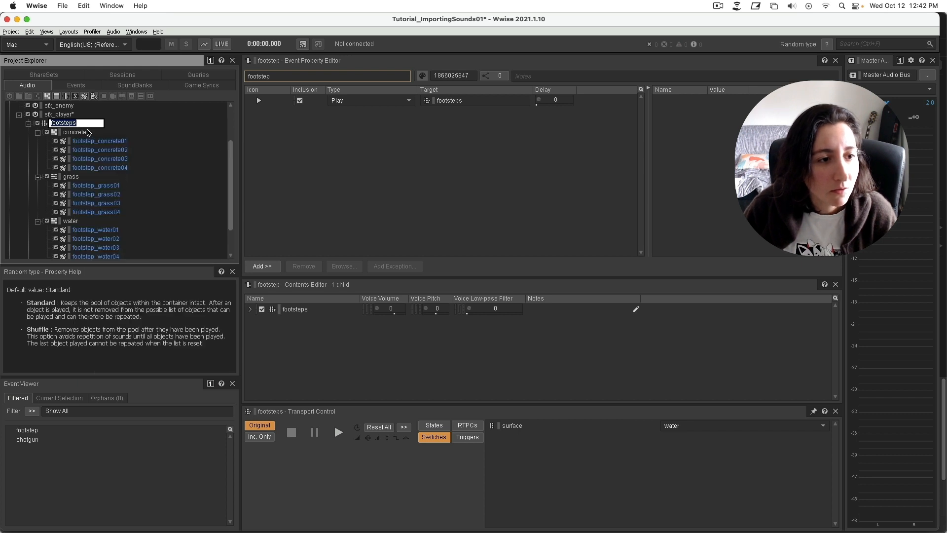
{"action": "key", "text": "BackSpace"}
{"action": "key", "text": "Return"}
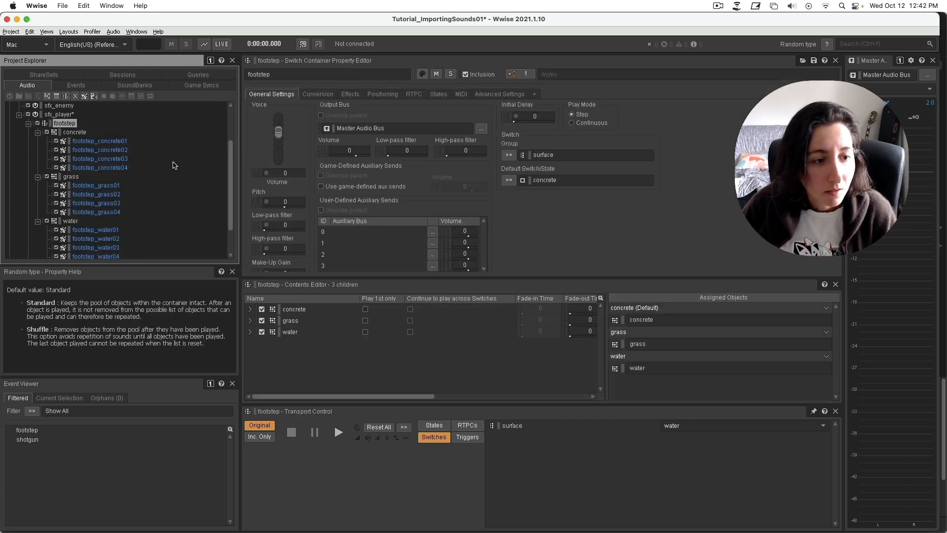
- Audition the footstep event on the water surface and set the playback surface switch to concrete
{"action": "left_click", "coordinate": [73, 431]}
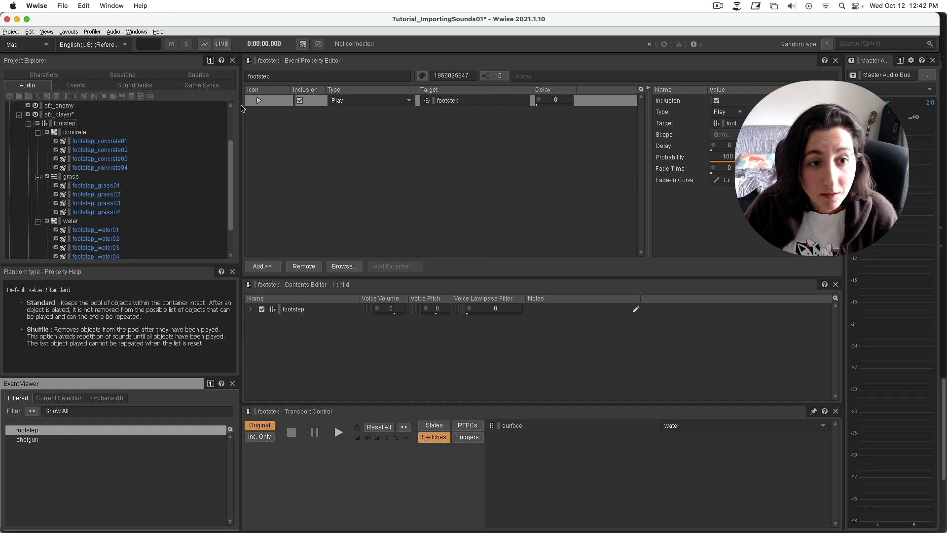
{"action": "left_click", "coordinate": [260, 102]}
{"action": "left_click", "coordinate": [338, 434]}
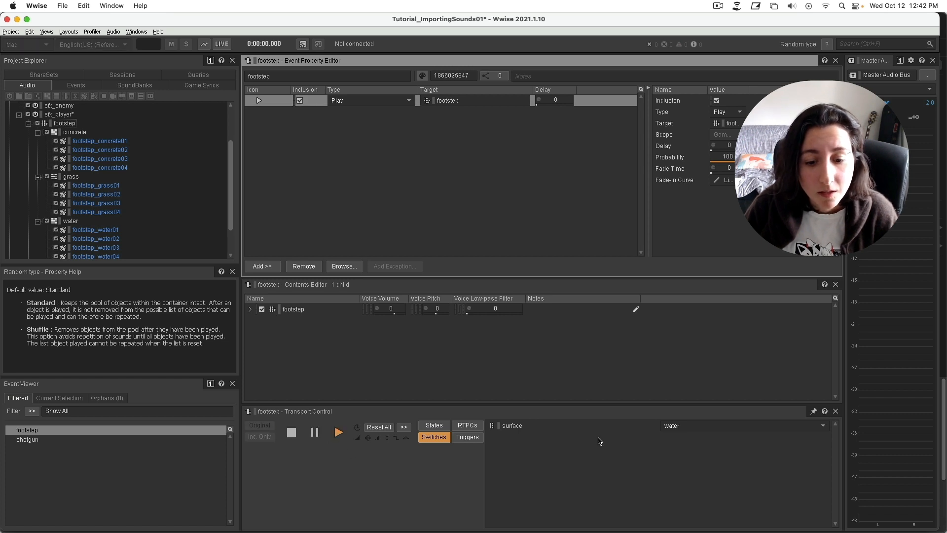
{"action": "left_click", "coordinate": [696, 426]}
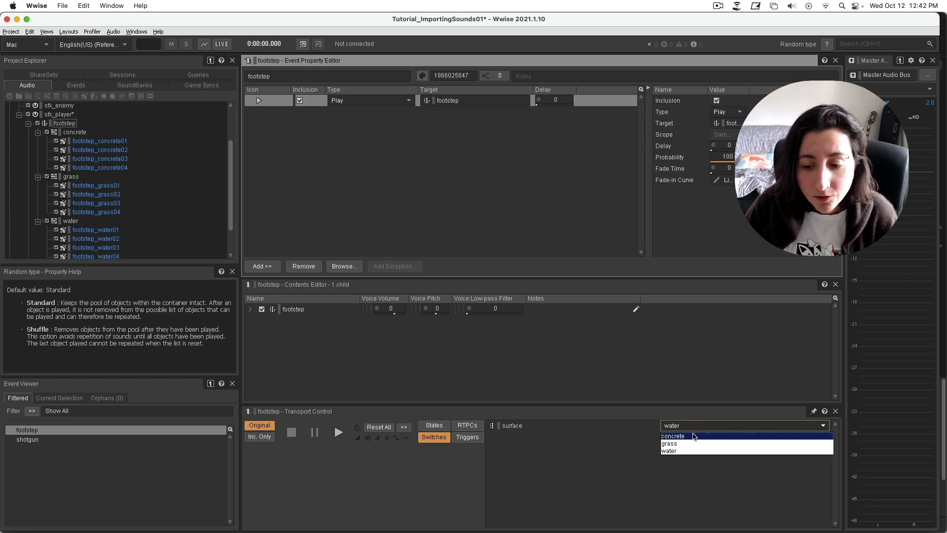
{"action": "left_click", "coordinate": [690, 436]}
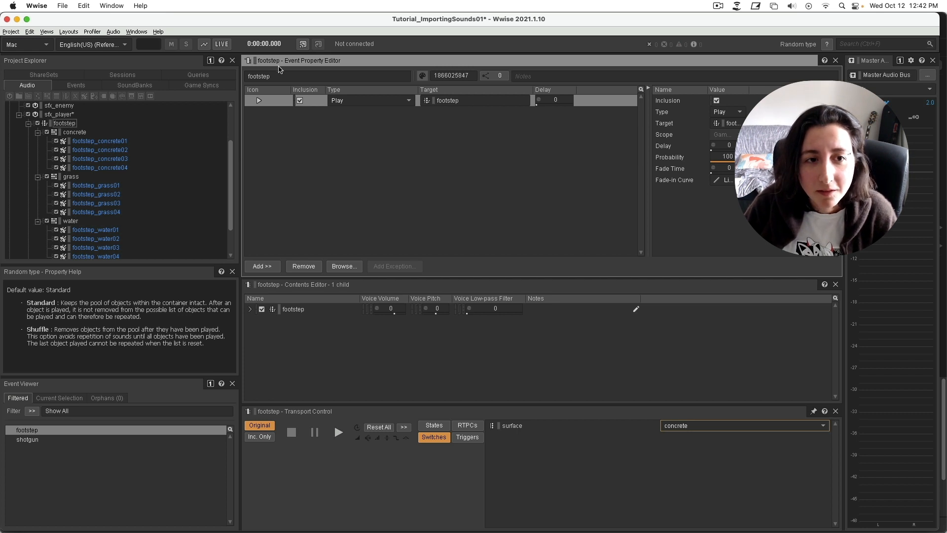
- Move the footstep event from the Default Work Unit into the sfx_player work unit under SFX
{"action": "left_click", "coordinate": [62, 124]}
{"action": "left_click", "coordinate": [72, 85]}
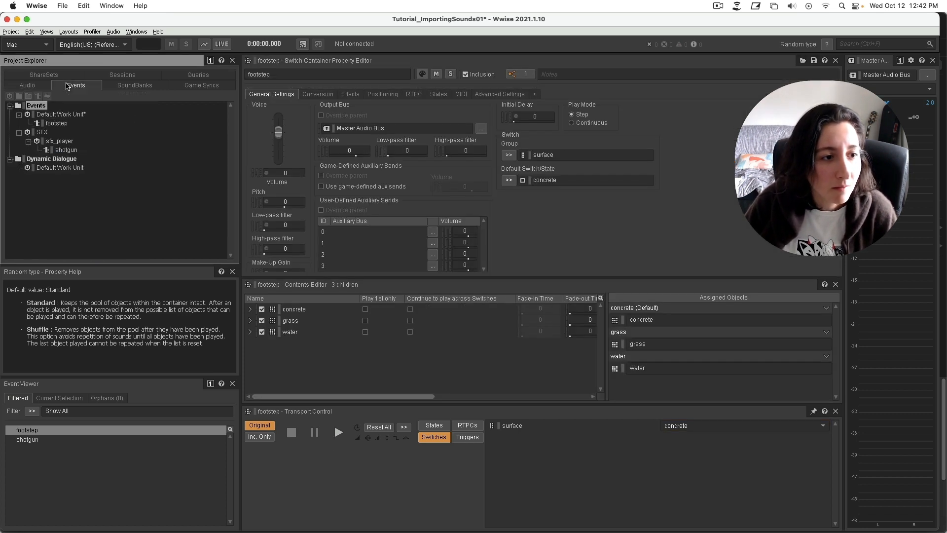
{"action": "left_click", "coordinate": [51, 124]}
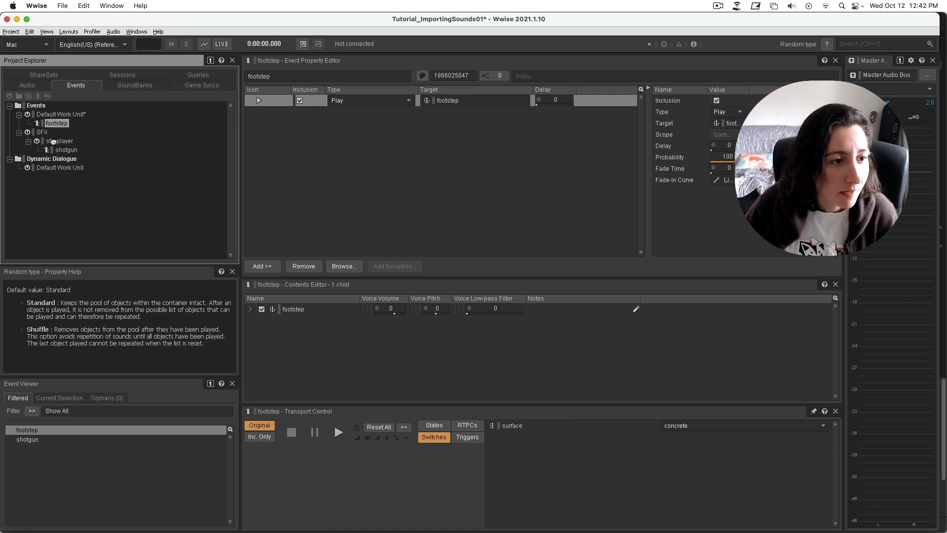
{"action": "left_click_drag", "start_coordinate": [53, 142], "coordinate": [56, 141]}
{"action": "left_click", "coordinate": [72, 134]}
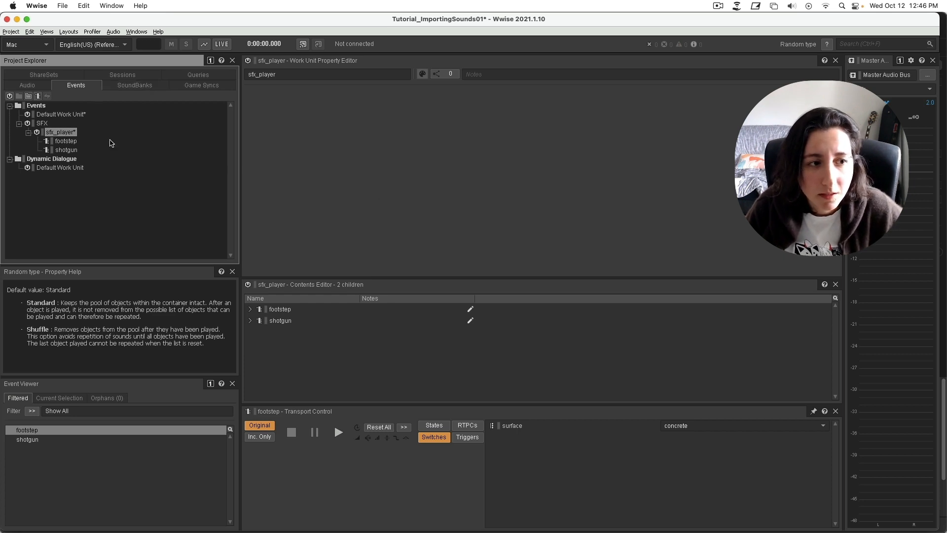
- Collapse the concrete, grass, water and footstep containers in the Actor-Mixer Hierarchy and select the sfx_player work unit
{"action": "left_click", "coordinate": [36, 89]}
{"action": "scroll", "coordinate": [154, 233], "scroll_direction": "down", "scroll_amount": 3}
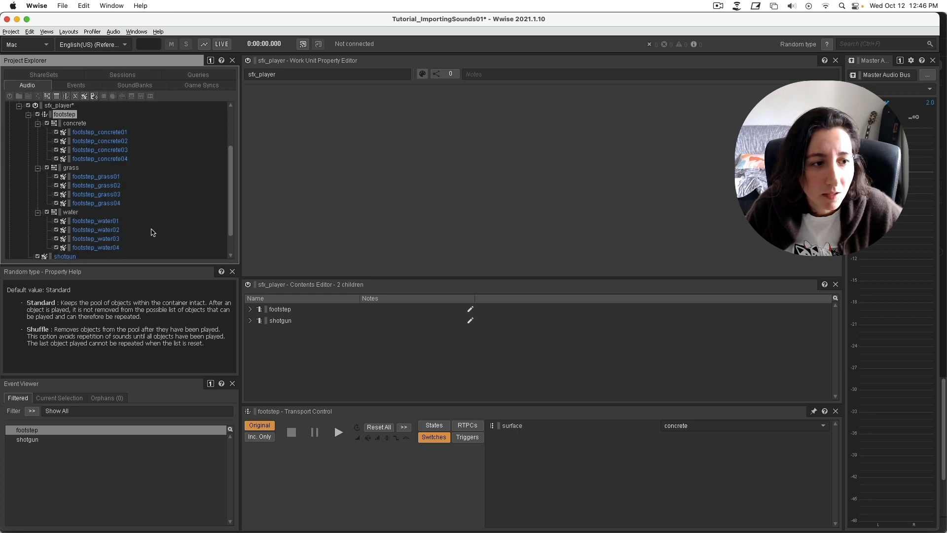
{"action": "left_click", "coordinate": [38, 123]}
{"action": "left_click", "coordinate": [38, 145]}
{"action": "left_click", "coordinate": [38, 187]}
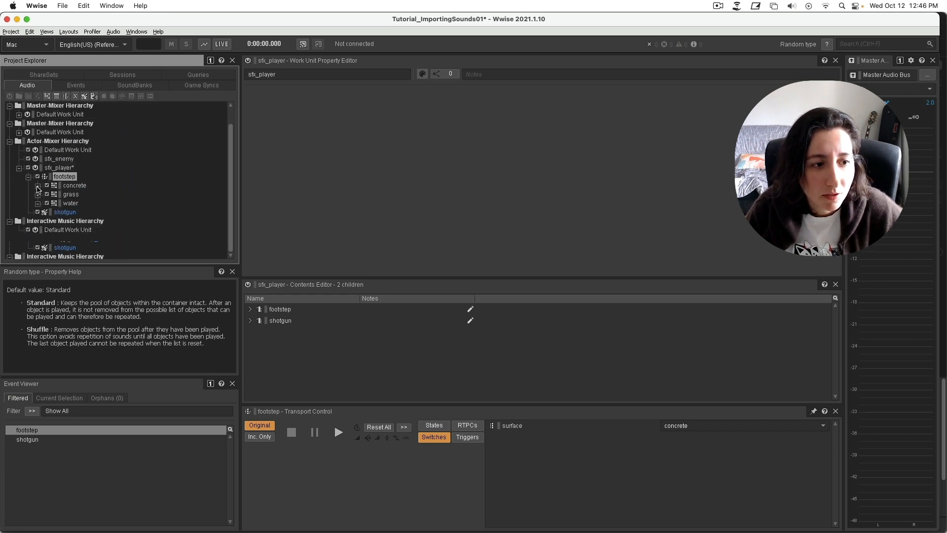
{"action": "left_click", "coordinate": [57, 167]}
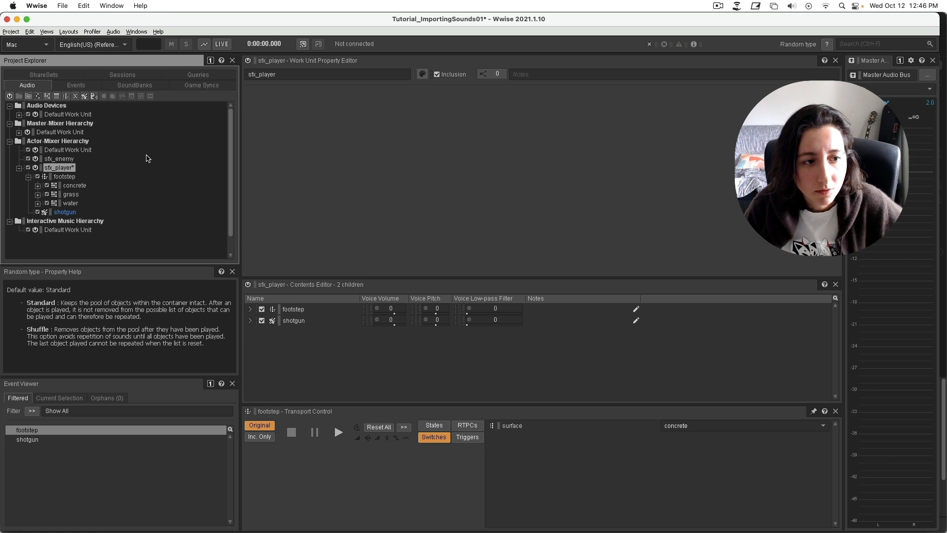
{"action": "left_click", "coordinate": [29, 177]}
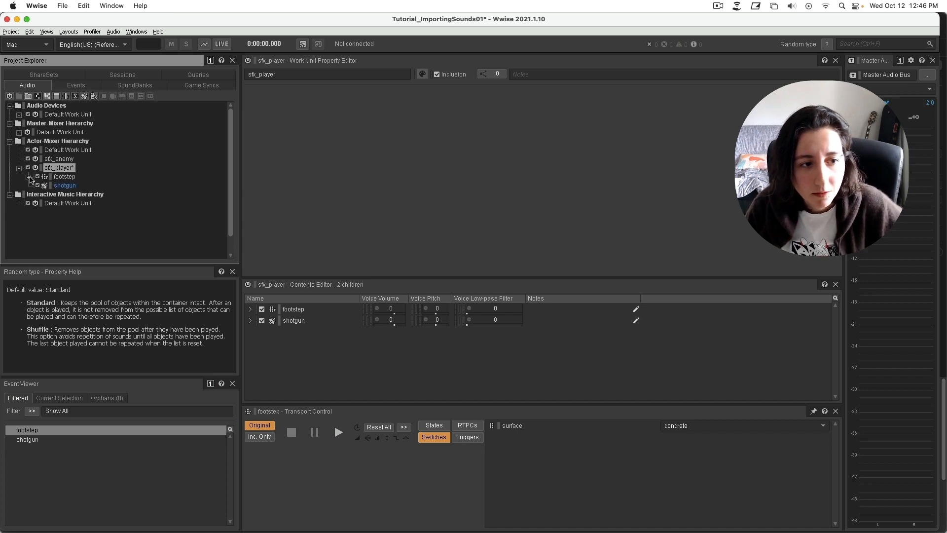
- Import the Test sound folder into sfx_player as a Blend Container, replacing the audio files that already exist in Originals
{"action": "key", "text": "shift+i"}
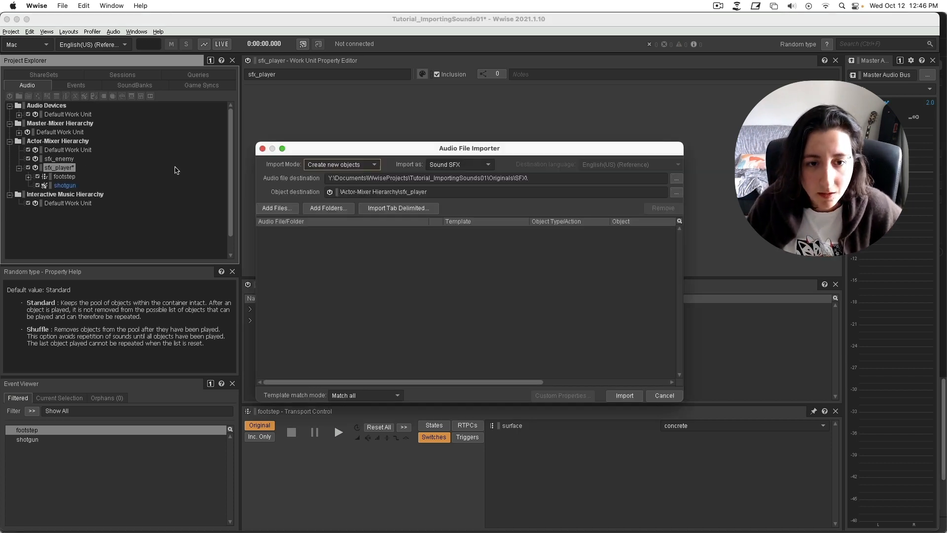
{"action": "left_click", "coordinate": [328, 208]}
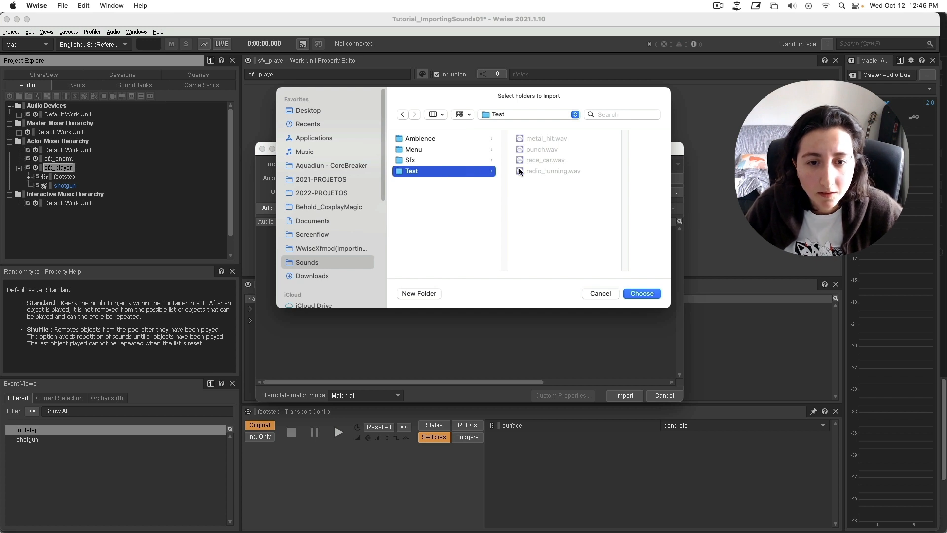
{"action": "left_click", "coordinate": [644, 293]}
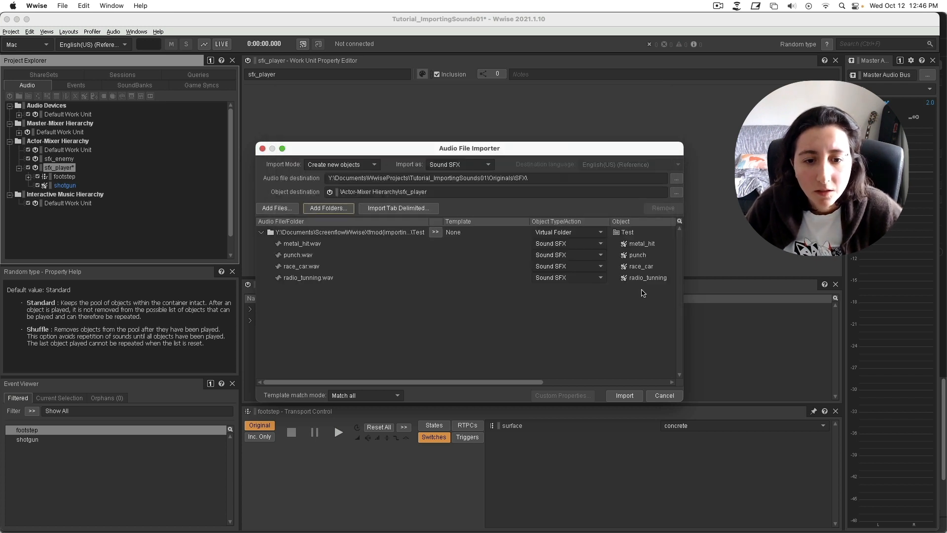
{"action": "left_click", "coordinate": [570, 233]}
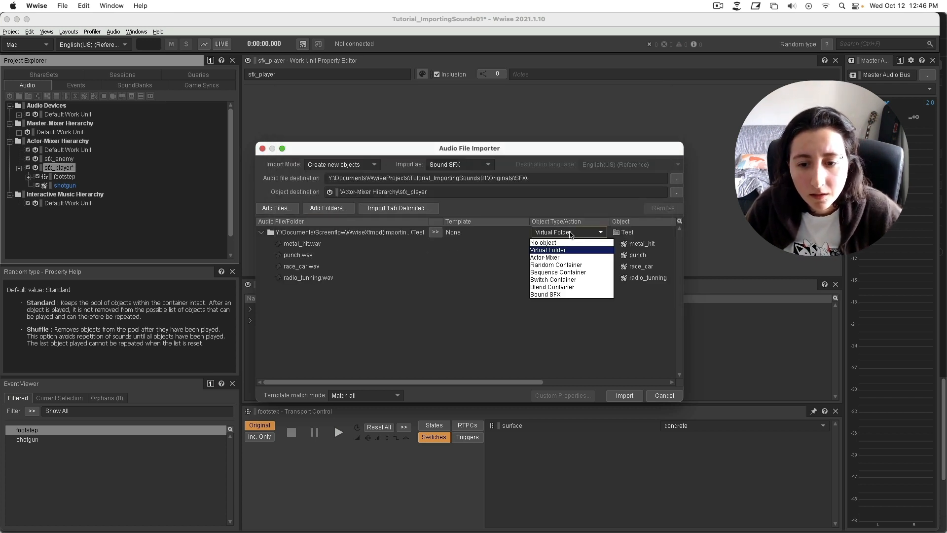
{"action": "left_click", "coordinate": [575, 287]}
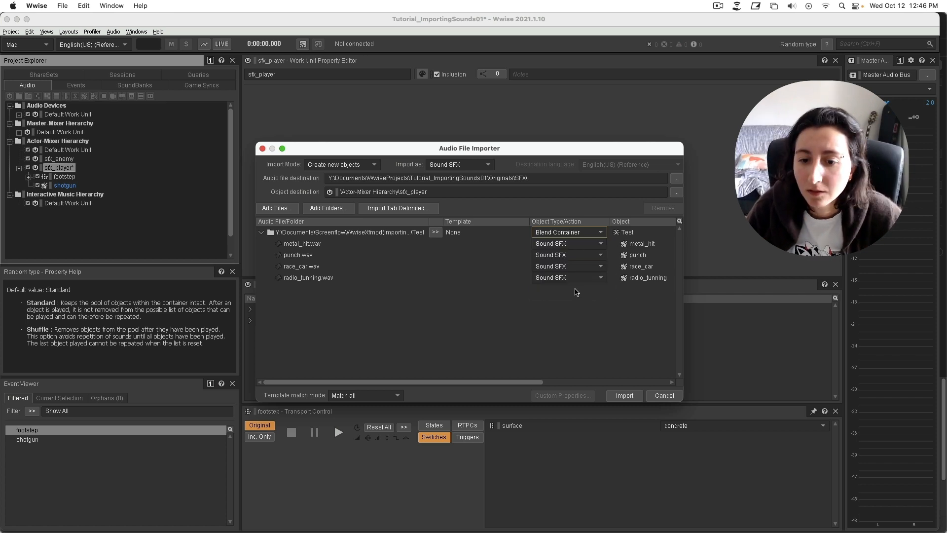
{"action": "left_click", "coordinate": [622, 397]}
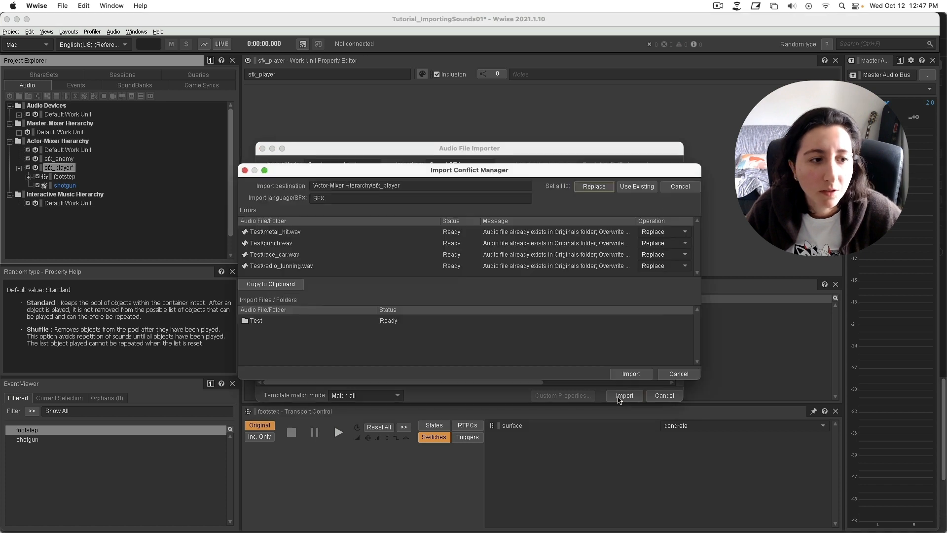
{"action": "left_click", "coordinate": [626, 375]}
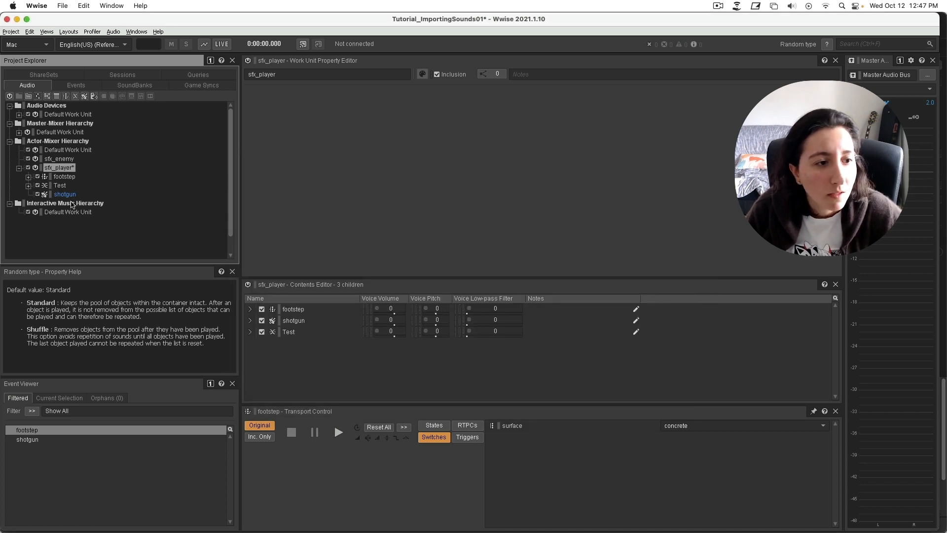
- Expand the Test blend container and audition its sounds together, pausing the playback
{"action": "left_click", "coordinate": [28, 185]}
{"action": "left_click", "coordinate": [60, 185]}
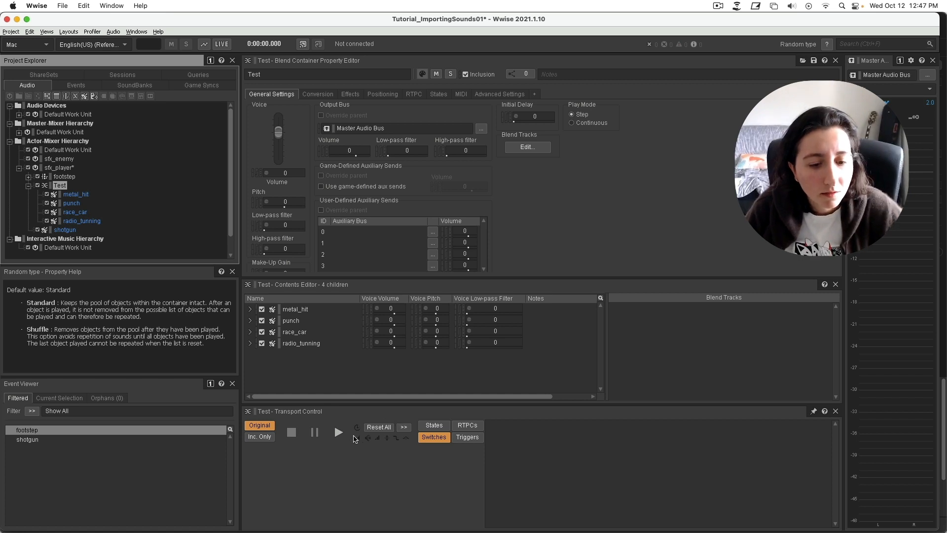
{"action": "left_click", "coordinate": [339, 432]}
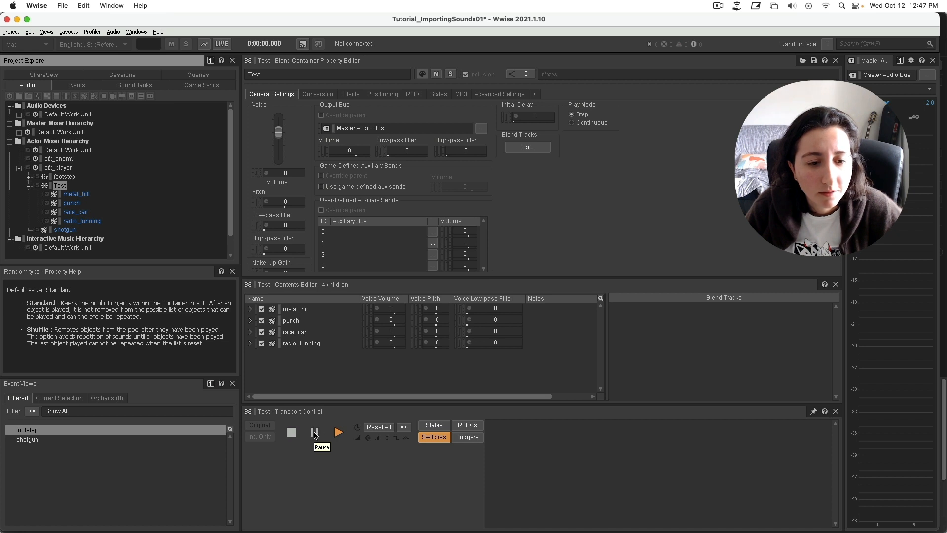
{"action": "left_click", "coordinate": [314, 432]}
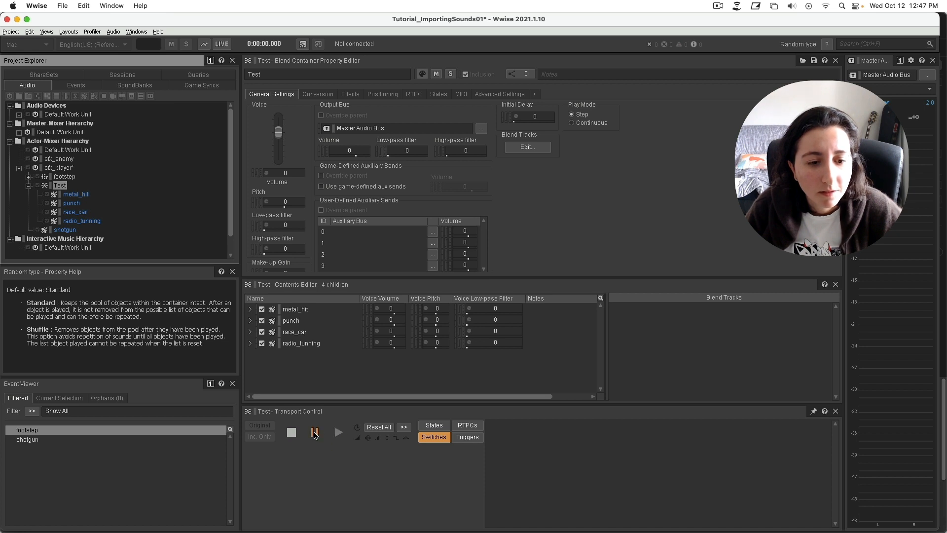
- Check the metal_hit, punch, race_car and radio_tunning sounds one by one and return to the Test blend container
{"action": "left_click", "coordinate": [75, 195]}
{"action": "left_click", "coordinate": [72, 203]}
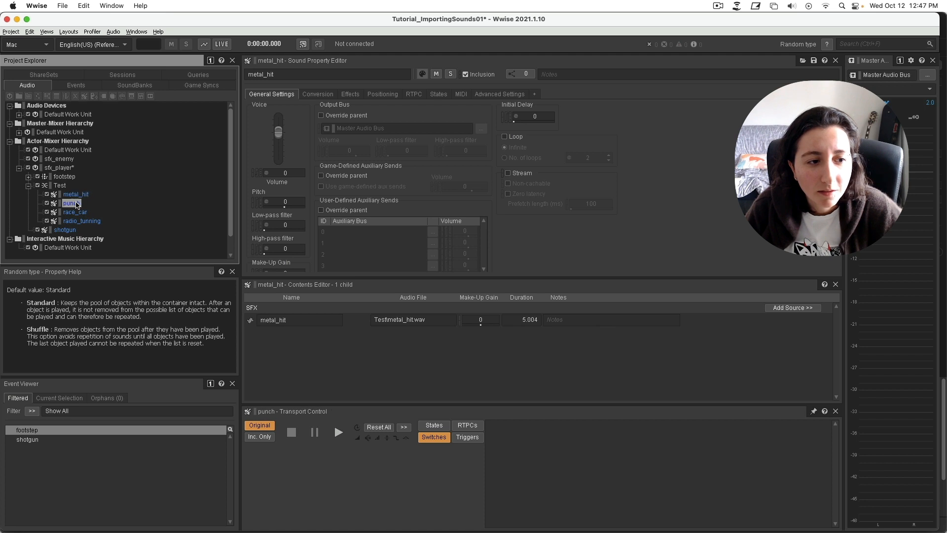
{"action": "left_click", "coordinate": [75, 212]}
{"action": "left_click", "coordinate": [80, 221]}
{"action": "left_click", "coordinate": [58, 185]}
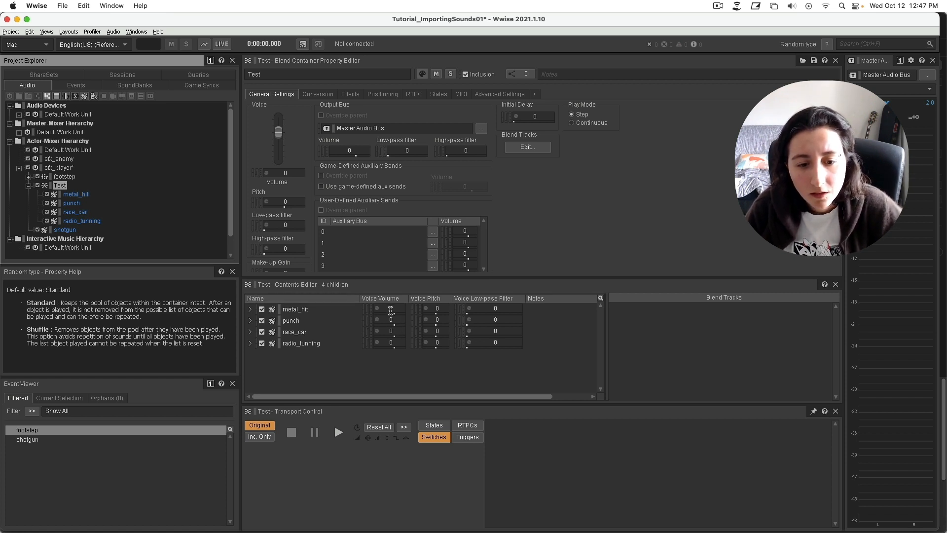
- Set the voice volume of radio_tunning in the Test container to -5 and view its Voice Pitch Randomizer without changing it
{"action": "left_click", "coordinate": [392, 342]}
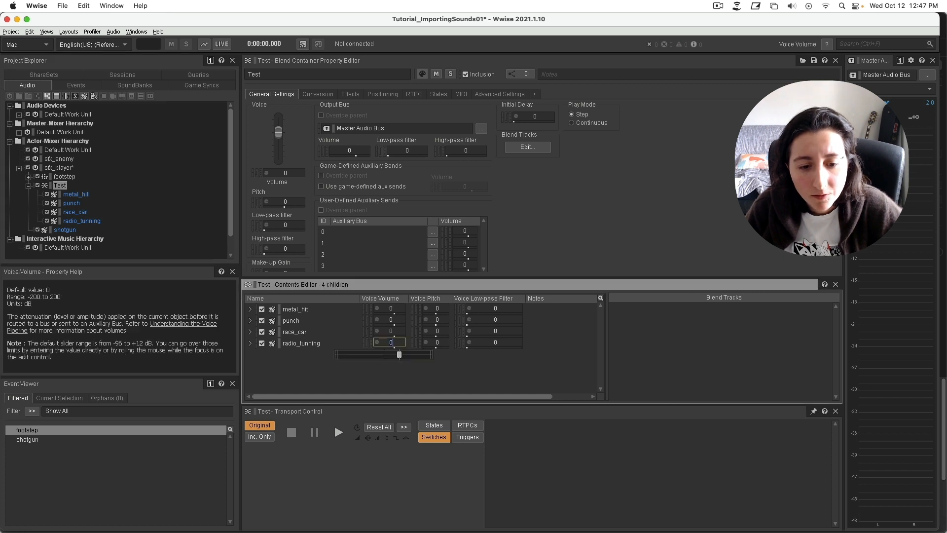
{"action": "type", "text": "-5"}
{"action": "key", "text": "Return"}
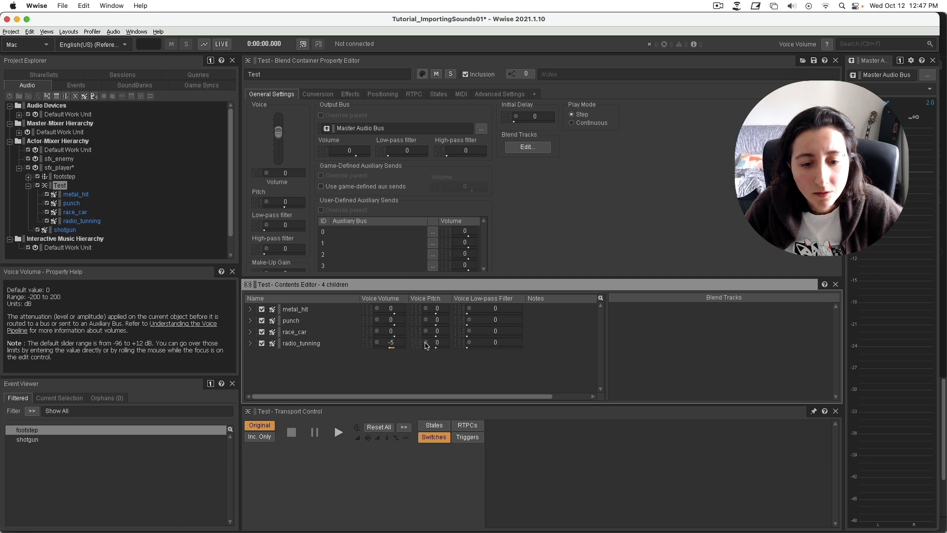
{"action": "left_click", "coordinate": [426, 344]}
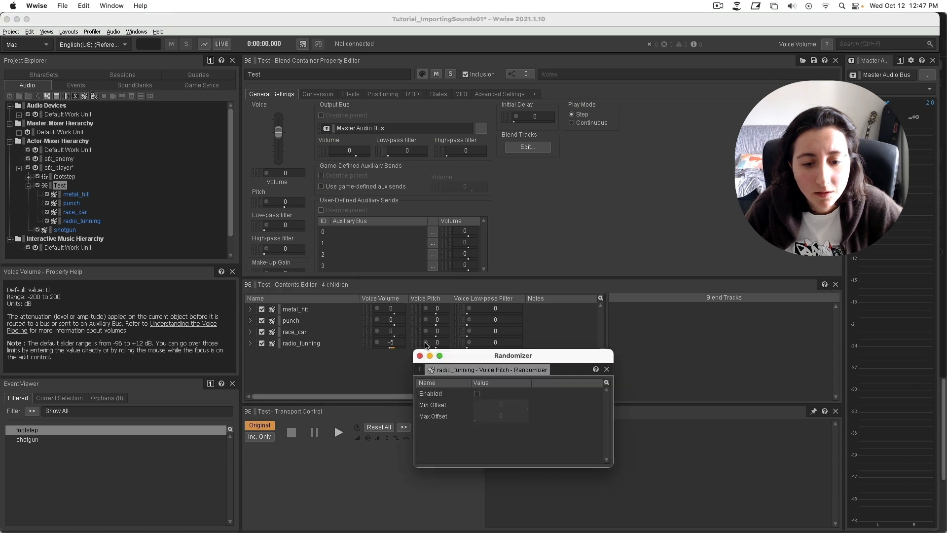
{"action": "left_click", "coordinate": [607, 369]}
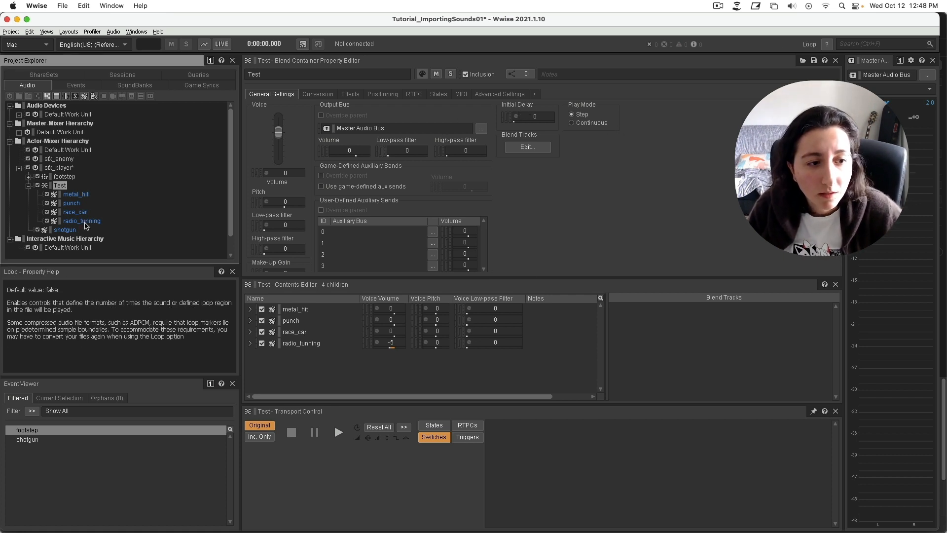
- Set the initial delay of the radio_tunning sound to 3 seconds
{"action": "left_click", "coordinate": [85, 223]}
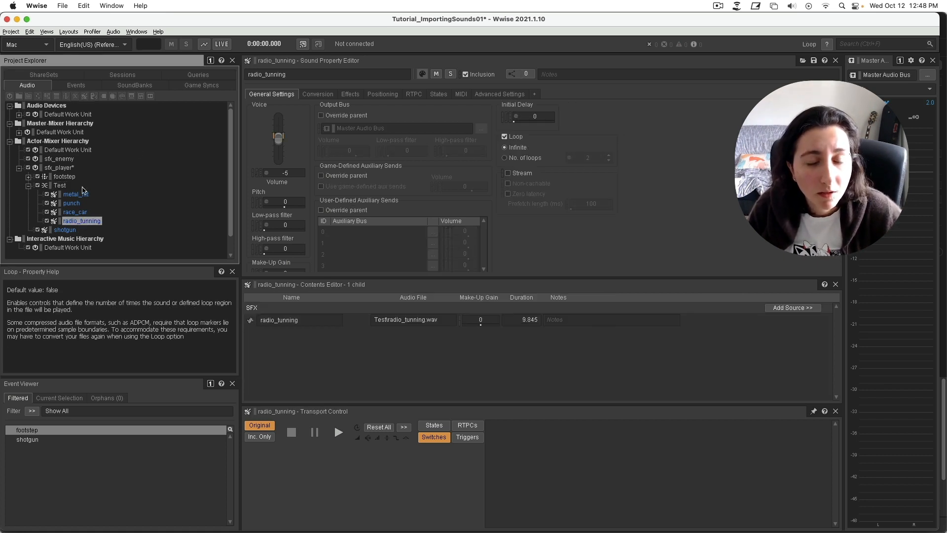
{"action": "left_click", "coordinate": [531, 116]}
{"action": "type", "text": "3"}
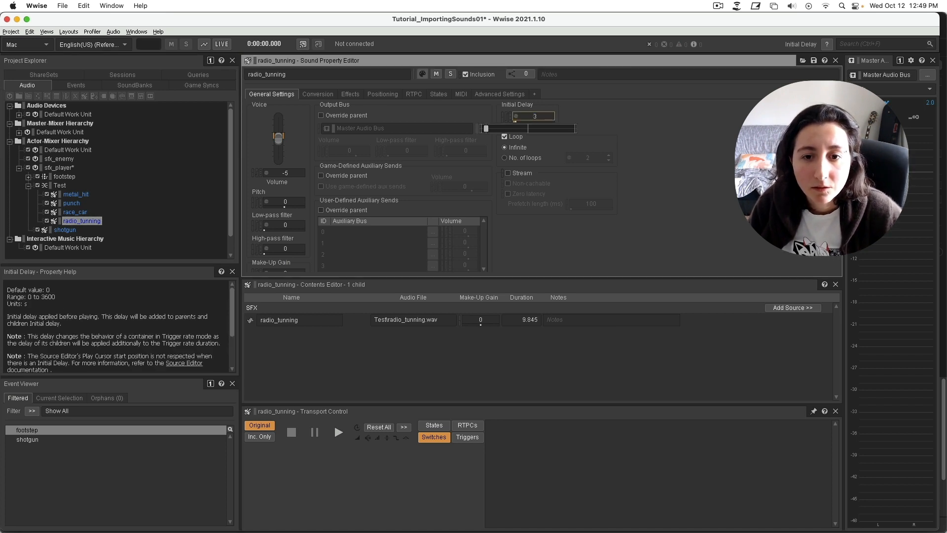
{"action": "key", "text": "Return"}
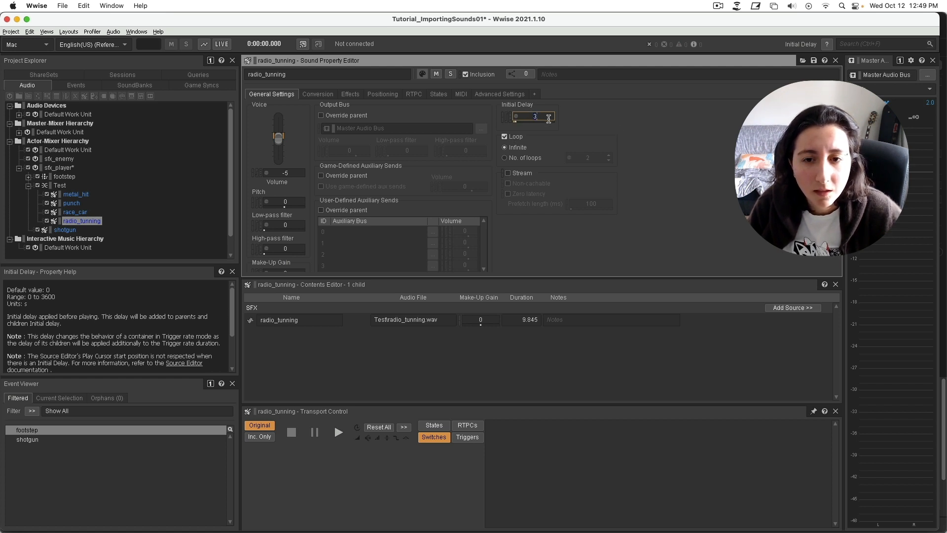
- Audition the Test blend container with the delayed radio_tunning sound and pause the playback
{"action": "left_click", "coordinate": [64, 186]}
{"action": "left_click", "coordinate": [339, 432]}
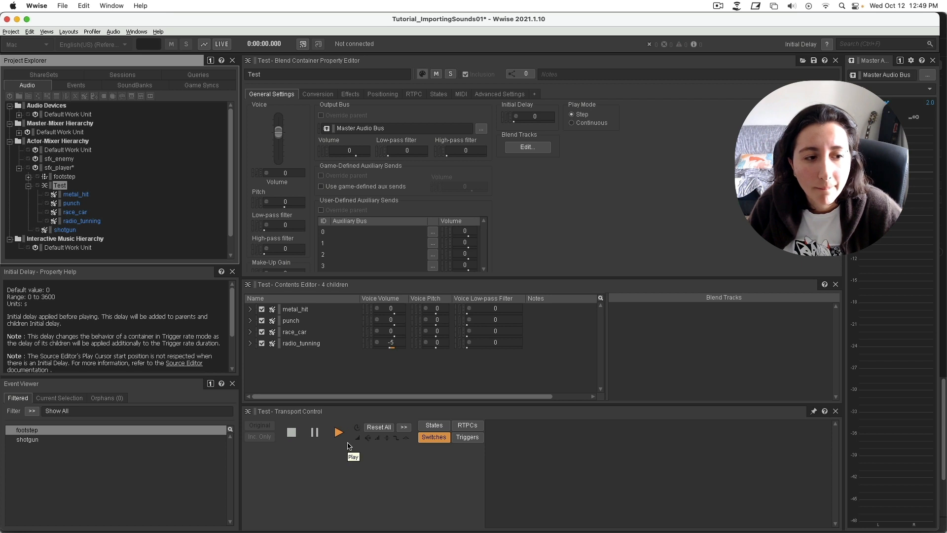
{"action": "left_click", "coordinate": [315, 433]}
- Create a Sequence Container named test2 under the sfx_player work unit
{"action": "right_click", "coordinate": [64, 168]}
{"action": "mouse_move", "coordinate": [138, 174]}
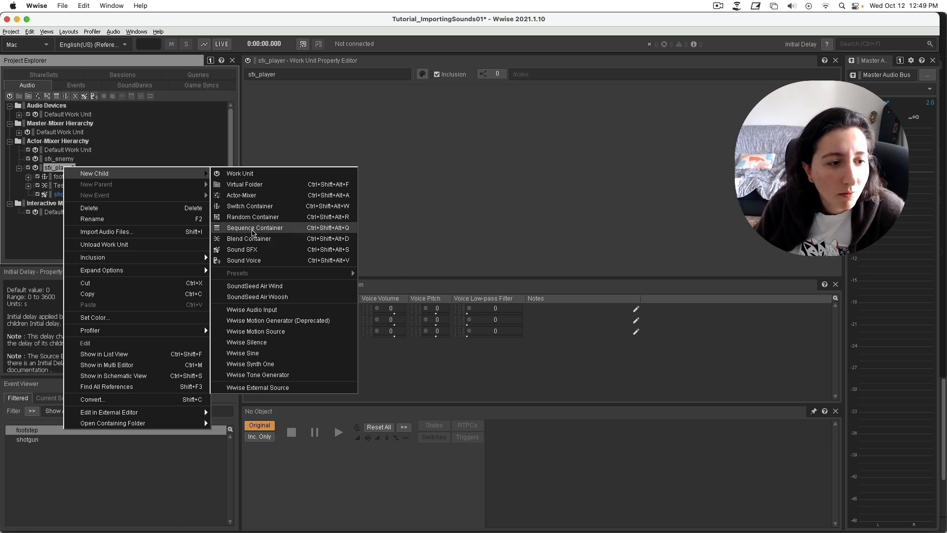
{"action": "left_click", "coordinate": [253, 230]}
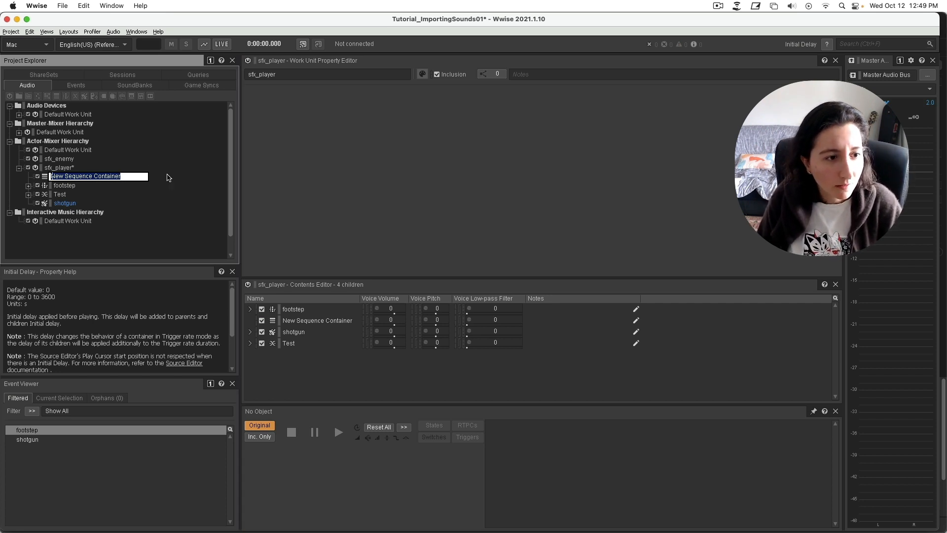
{"action": "type", "text": "tes"}
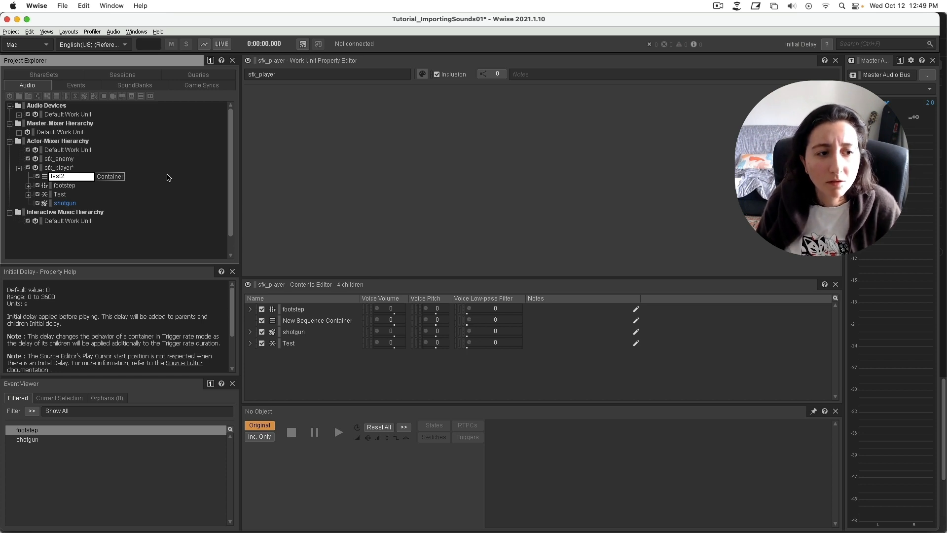
{"action": "type", "text": "t2"}
{"action": "key", "text": "Return"}
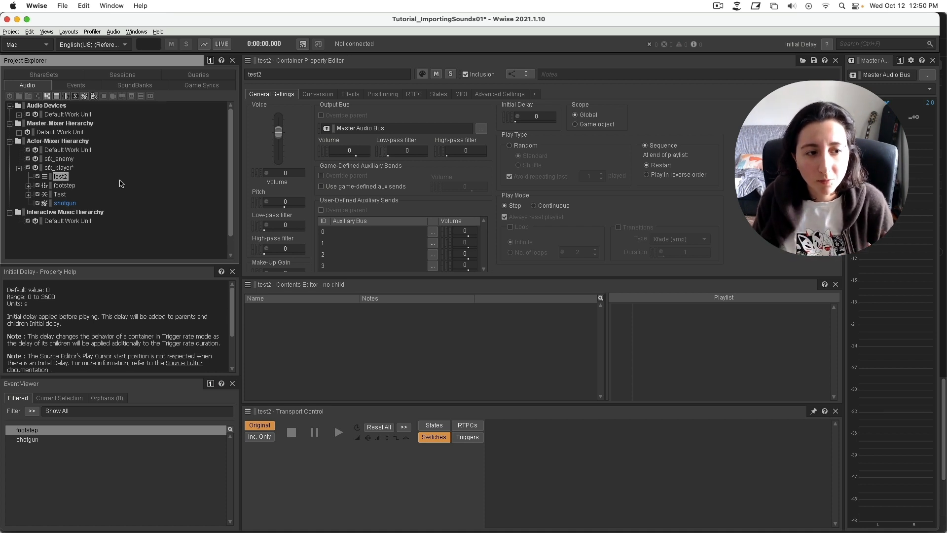
- Import race_car.wav and radio_tunning.wav from the Test sound folder into the test2 sequence container
{"action": "key", "text": "ctrl+shift+i"}
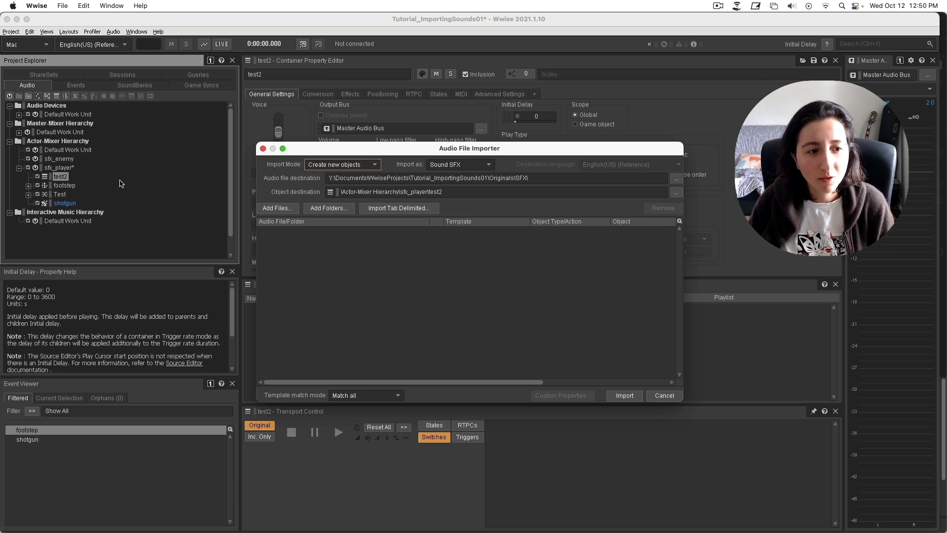
{"action": "left_click", "coordinate": [337, 209]}
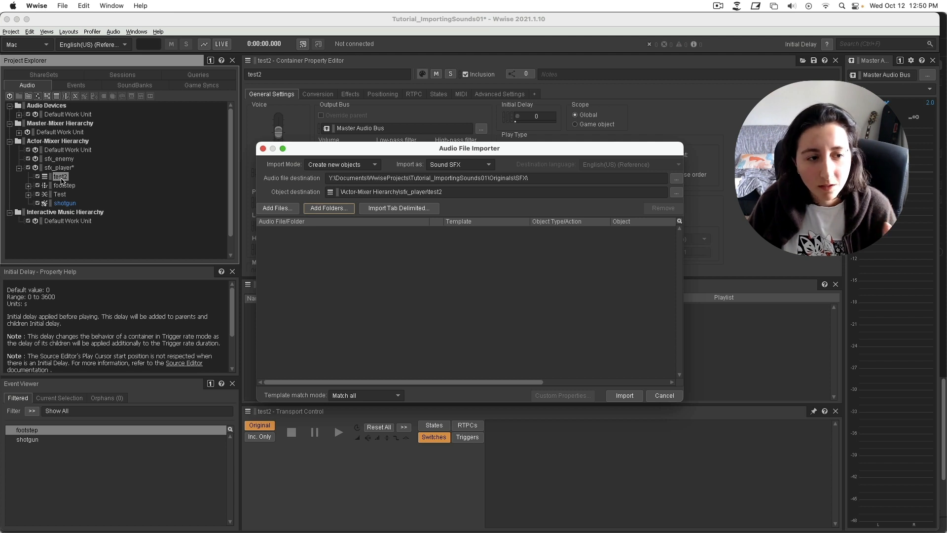
{"action": "left_click", "coordinate": [276, 209]}
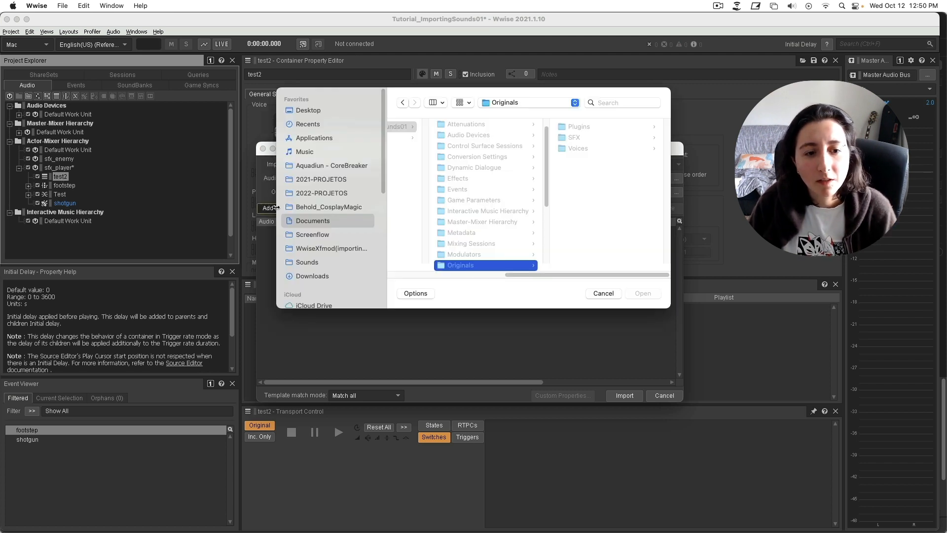
{"action": "left_click", "coordinate": [328, 264]}
{"action": "left_click", "coordinate": [437, 159]}
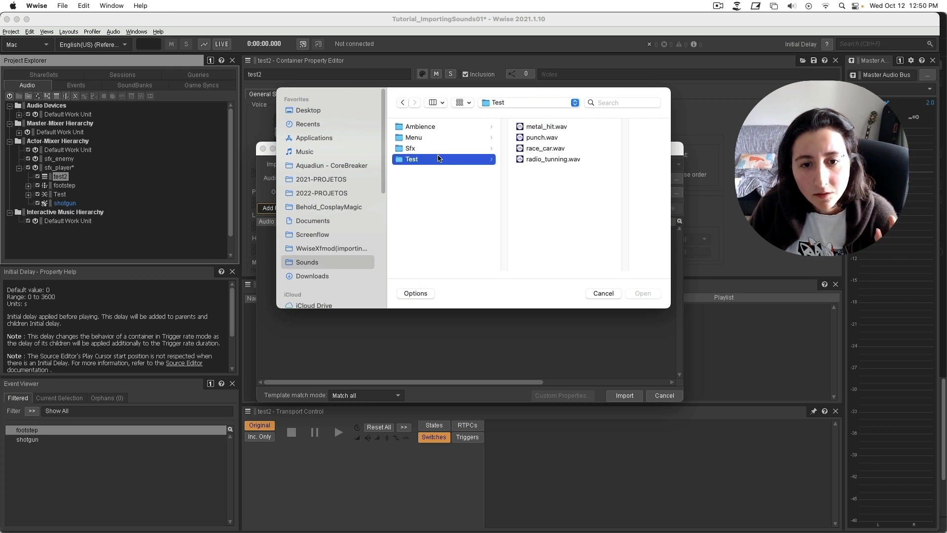
{"action": "left_click", "coordinate": [439, 141]}
{"action": "left_click", "coordinate": [437, 160]}
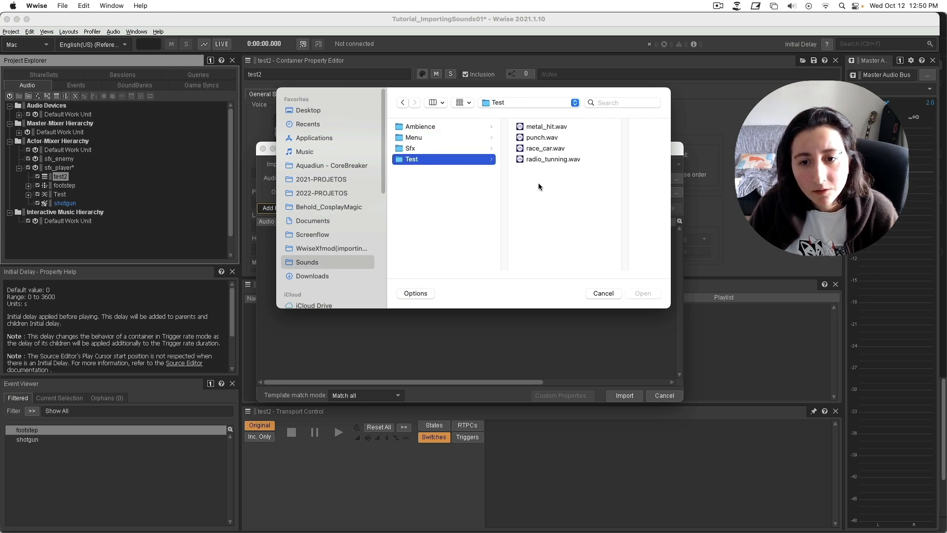
{"action": "left_click_drag", "start_coordinate": [539, 187], "coordinate": [537, 151]}
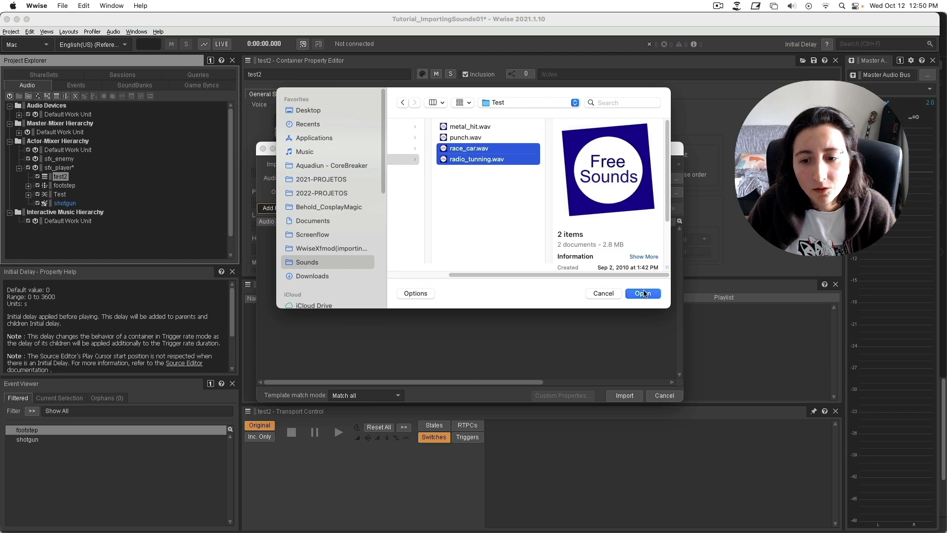
{"action": "left_click", "coordinate": [644, 294]}
{"action": "left_click", "coordinate": [620, 399]}
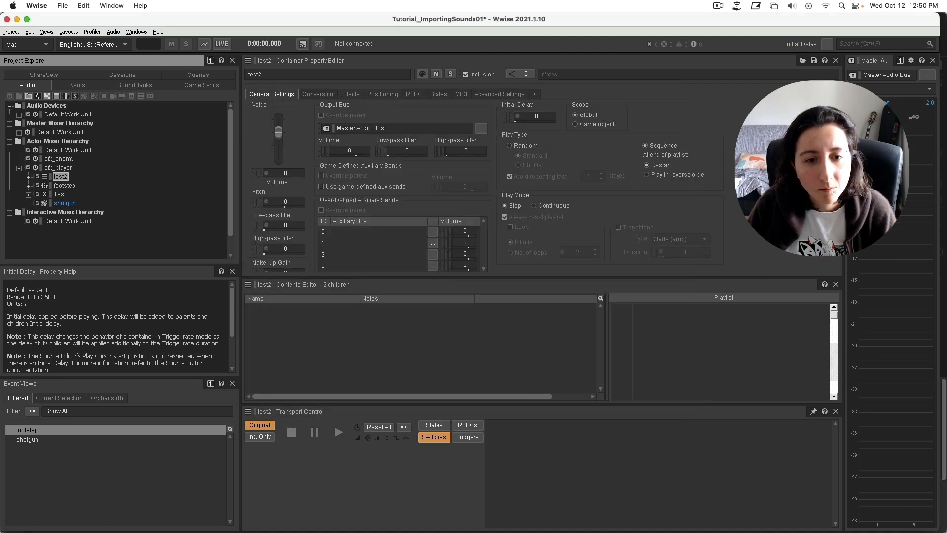
- Expand the test2 sequence container and try to play it with its playlist still empty
{"action": "left_click", "coordinate": [29, 177]}
{"action": "left_click", "coordinate": [49, 177]}
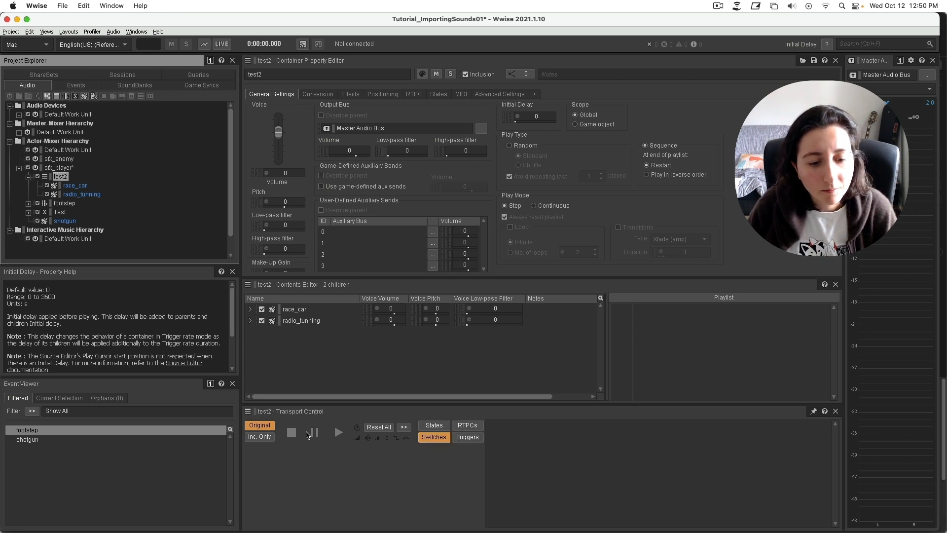
{"action": "left_click", "coordinate": [336, 434]}
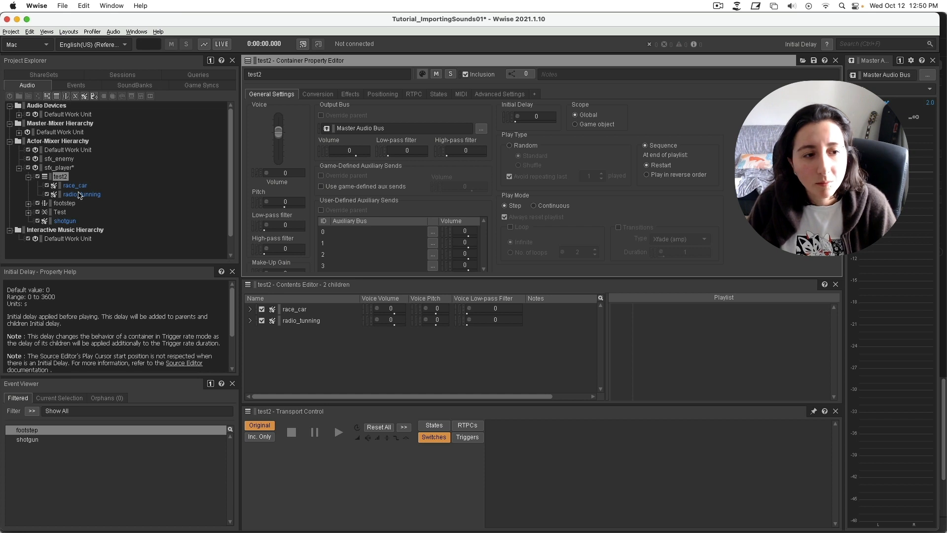
- Fill the test2 playlist with radio_tunning first and race_car second
{"action": "left_click_drag", "start_coordinate": [66, 195], "coordinate": [658, 318]}
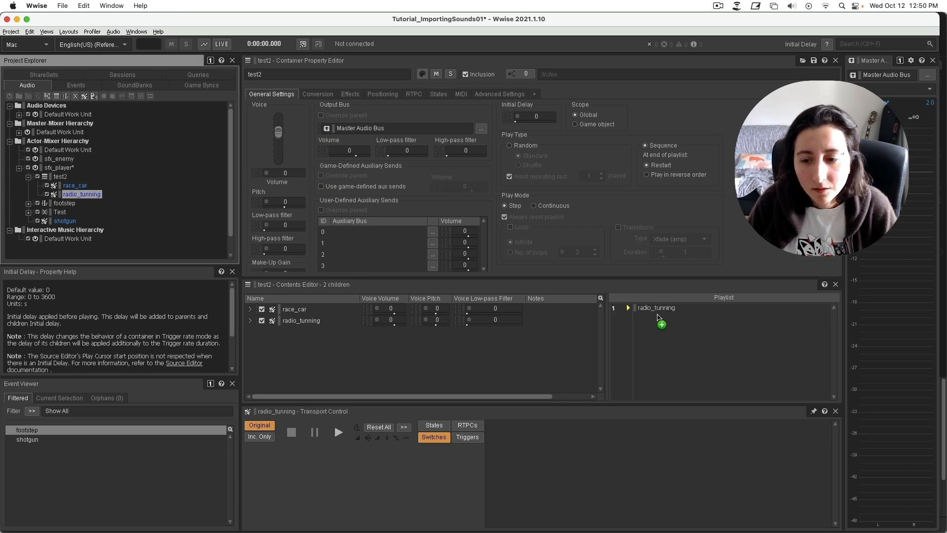
{"action": "left_click_drag", "start_coordinate": [85, 186], "coordinate": [653, 322]}
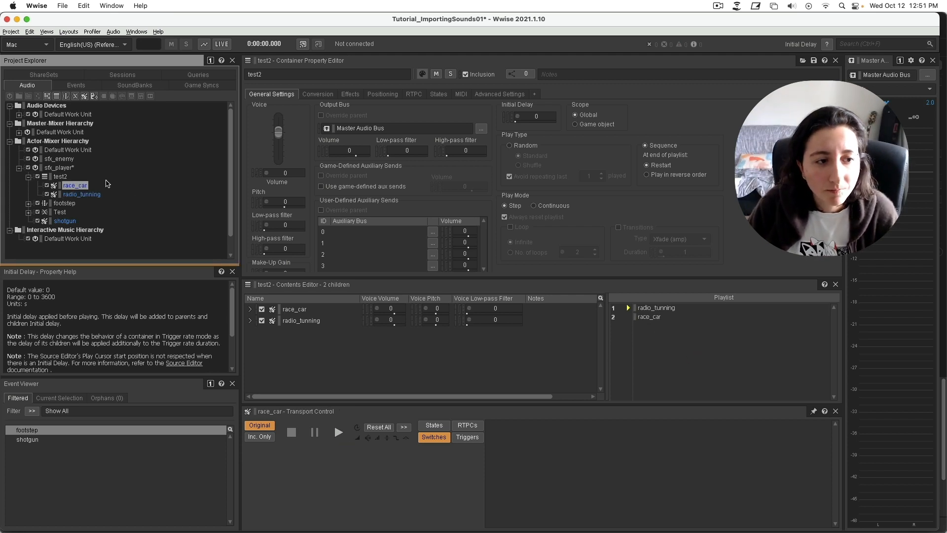
- Audition the test2 sequence container in Step play mode
{"action": "left_click", "coordinate": [65, 177]}
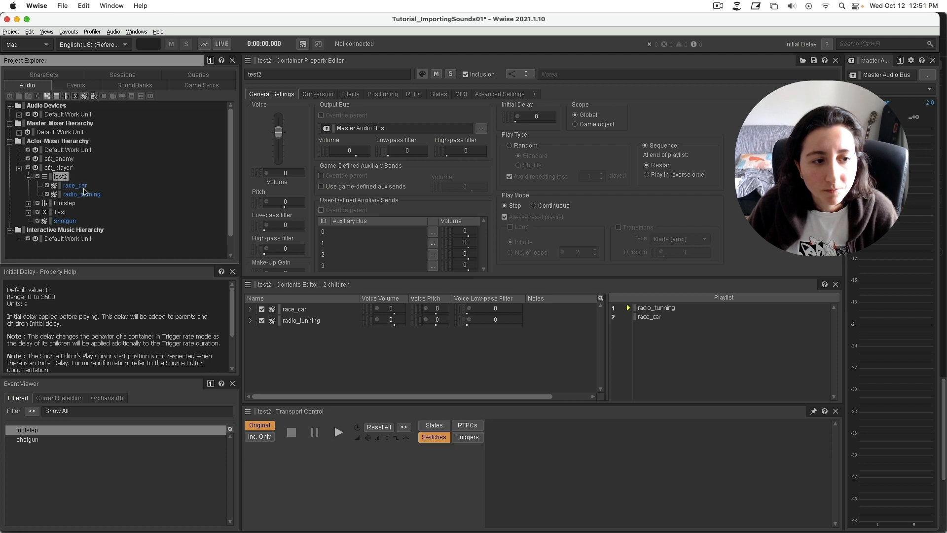
{"action": "left_click", "coordinate": [339, 432]}
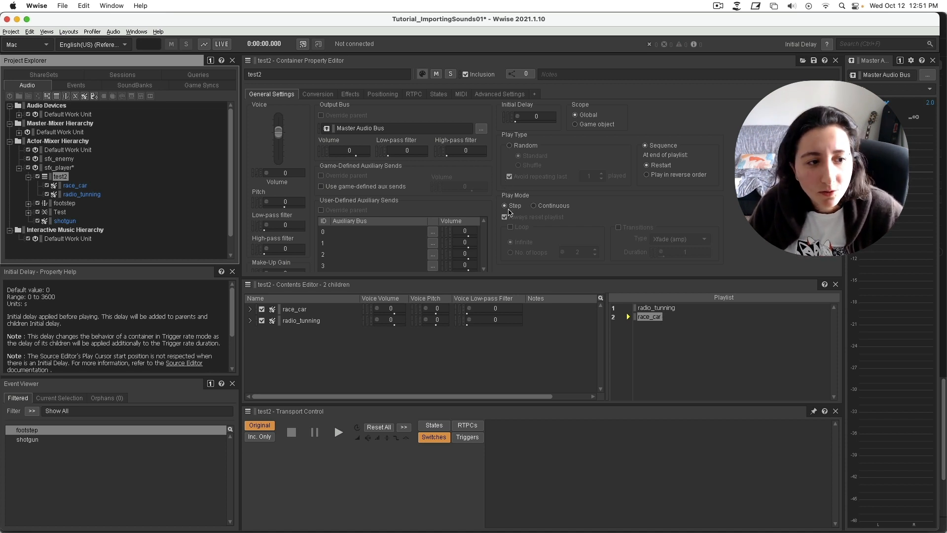
- Set test2's play mode to Continuous and reorder its playlist so race_car comes before radio_tunning
{"action": "left_click", "coordinate": [533, 207]}
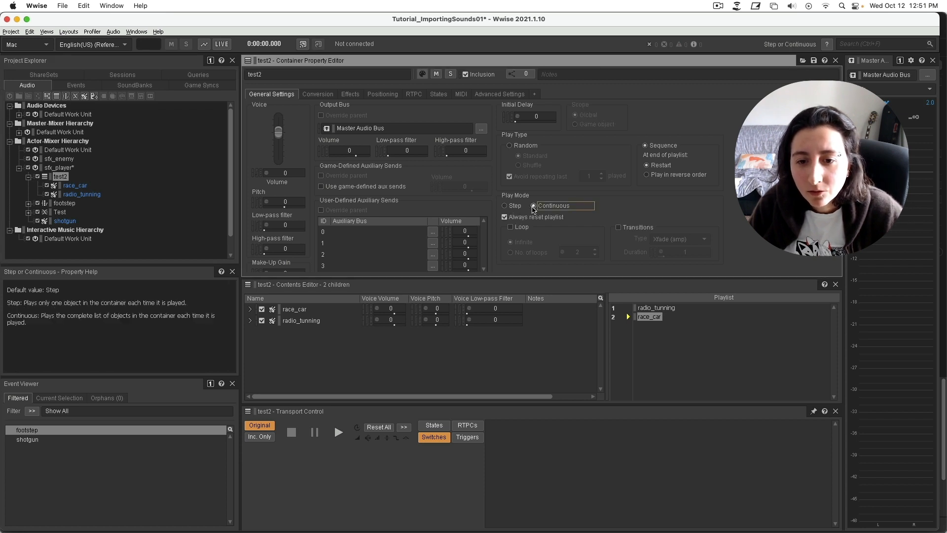
{"action": "left_click", "coordinate": [669, 362]}
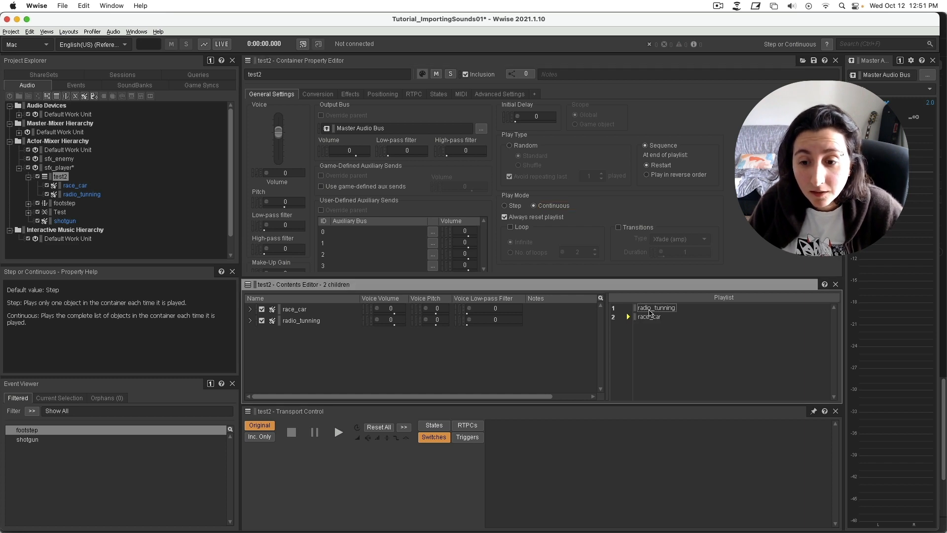
{"action": "left_click_drag", "start_coordinate": [649, 312], "coordinate": [648, 323]}
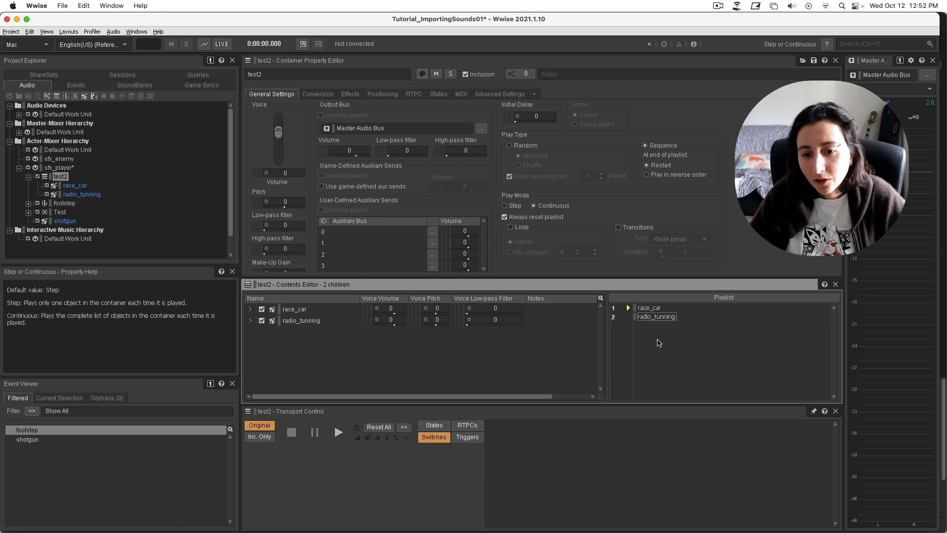
- Enable infinite looping for the test2 container and audition its looped playlist
{"action": "left_click", "coordinate": [517, 229]}
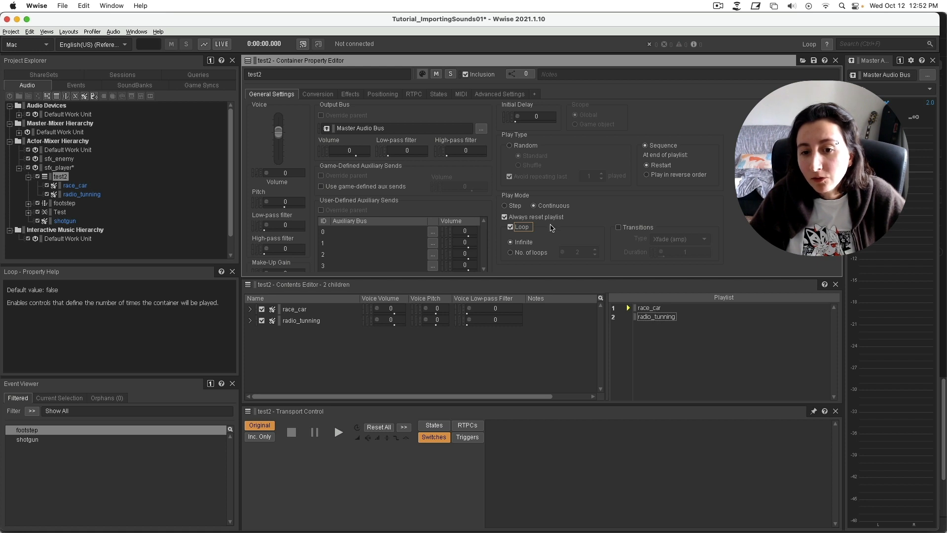
{"action": "left_click", "coordinate": [513, 230]}
{"action": "left_click", "coordinate": [511, 227]}
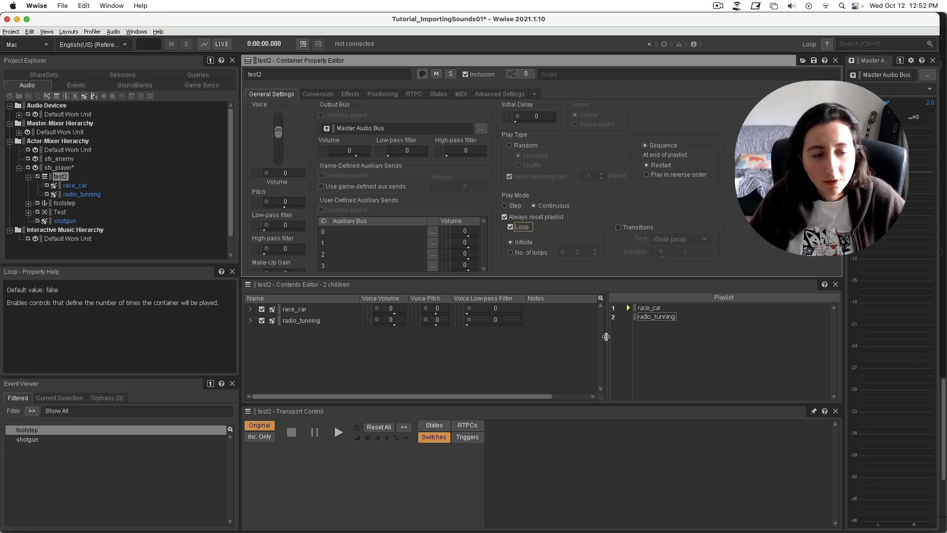
{"action": "left_click", "coordinate": [338, 433]}
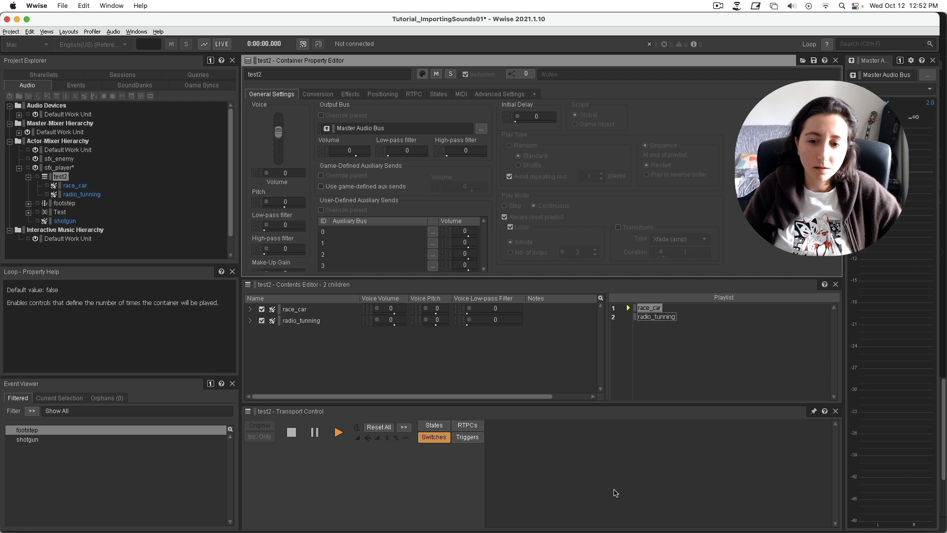
{"action": "left_click", "coordinate": [315, 433]}
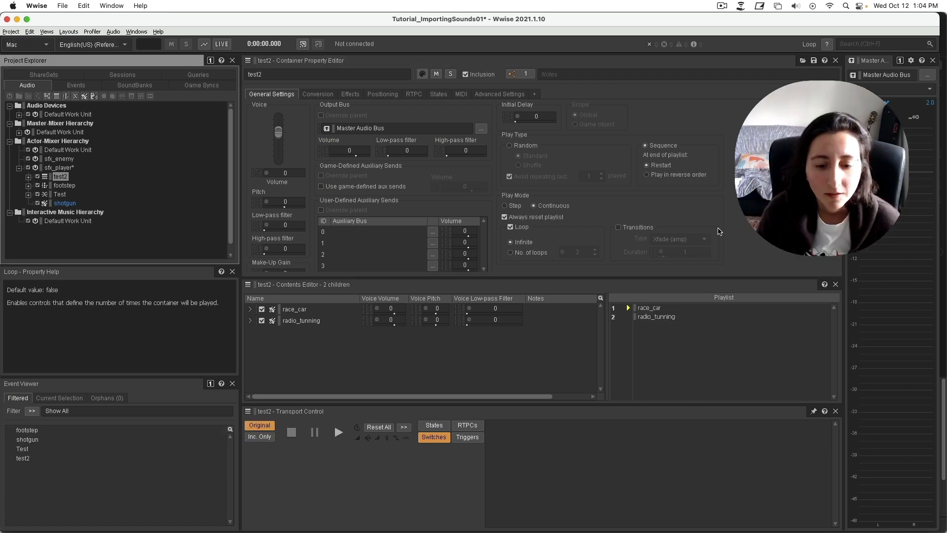